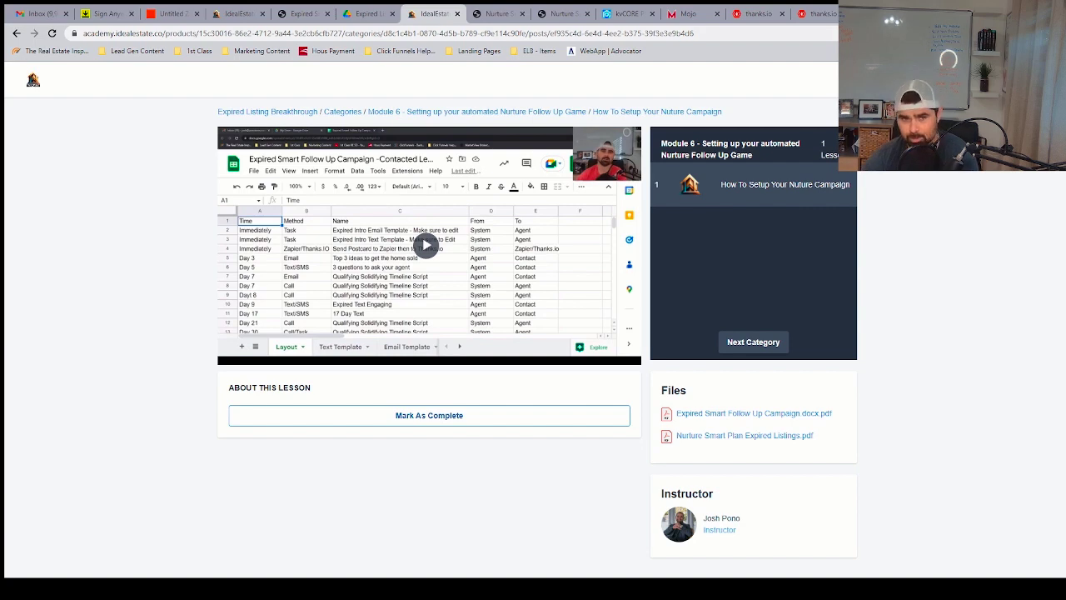
Switch to Zapier, leave the open draft and create a new Zap from the Zaps list
{"action": "left_click", "coordinate": [173, 13]}
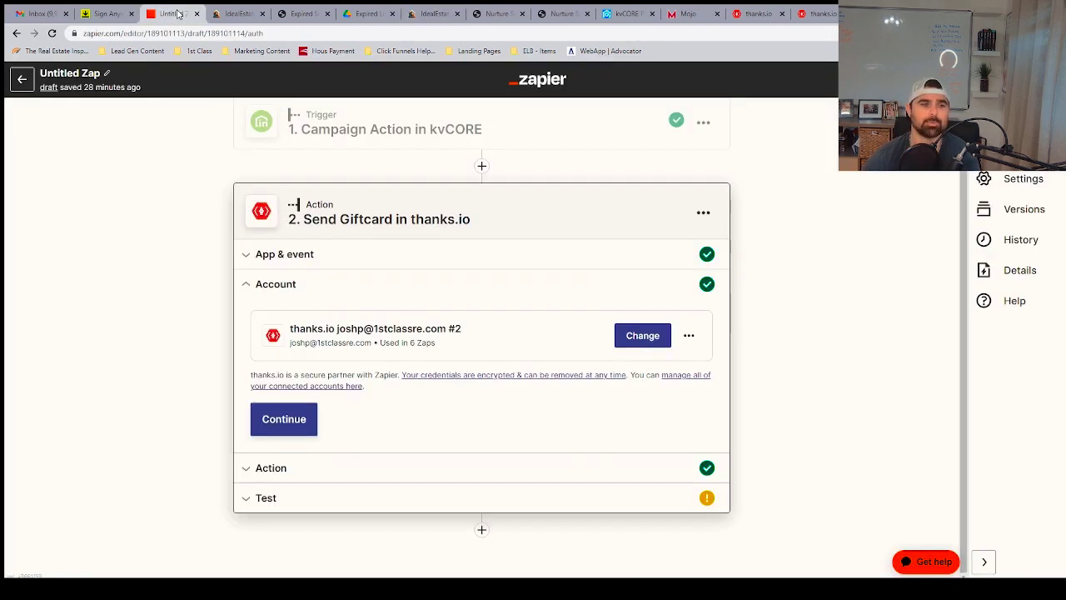
{"action": "left_click", "coordinate": [23, 82]}
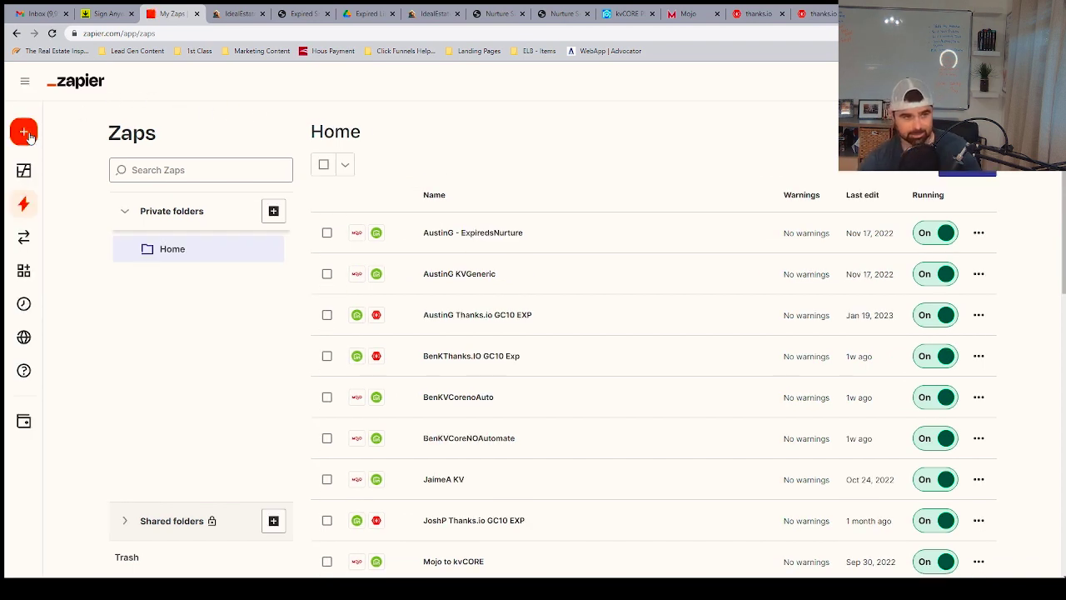
{"action": "mouse_move", "coordinate": [30, 138]}
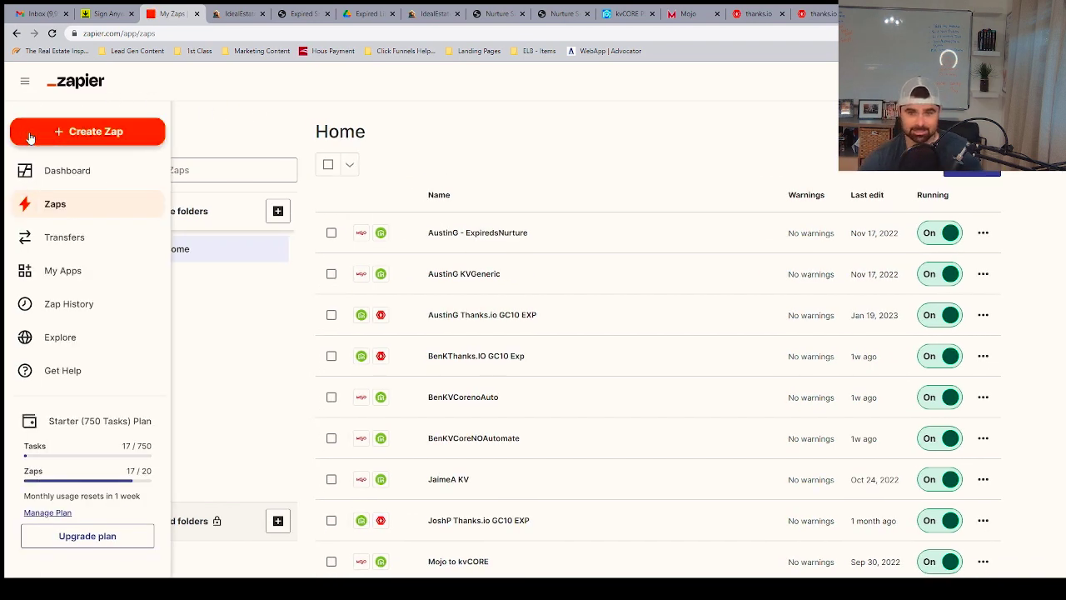
{"action": "left_click", "coordinate": [965, 170]}
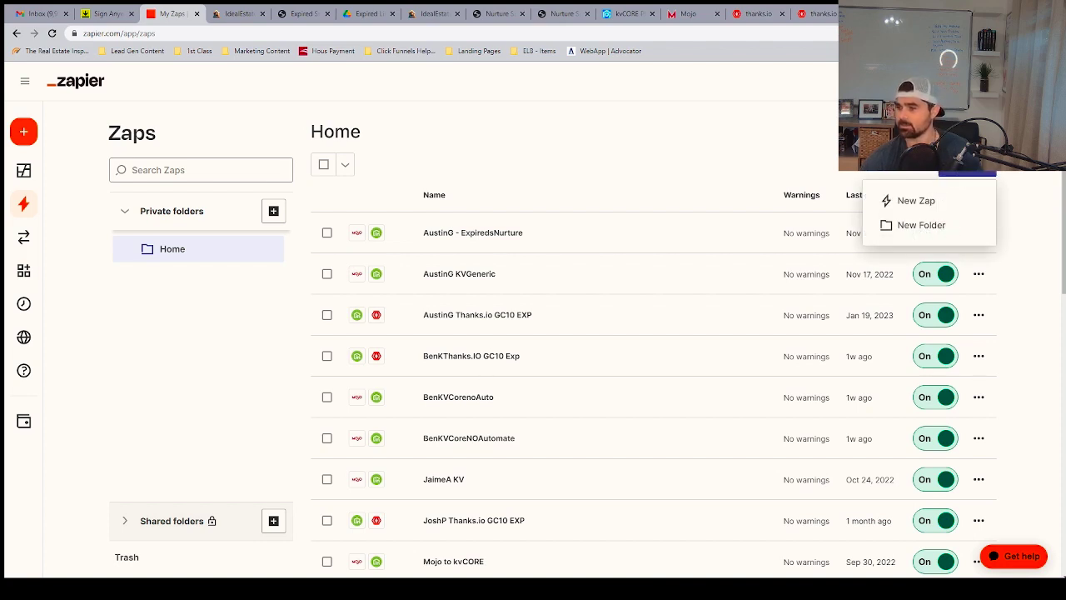
{"action": "left_click", "coordinate": [941, 200]}
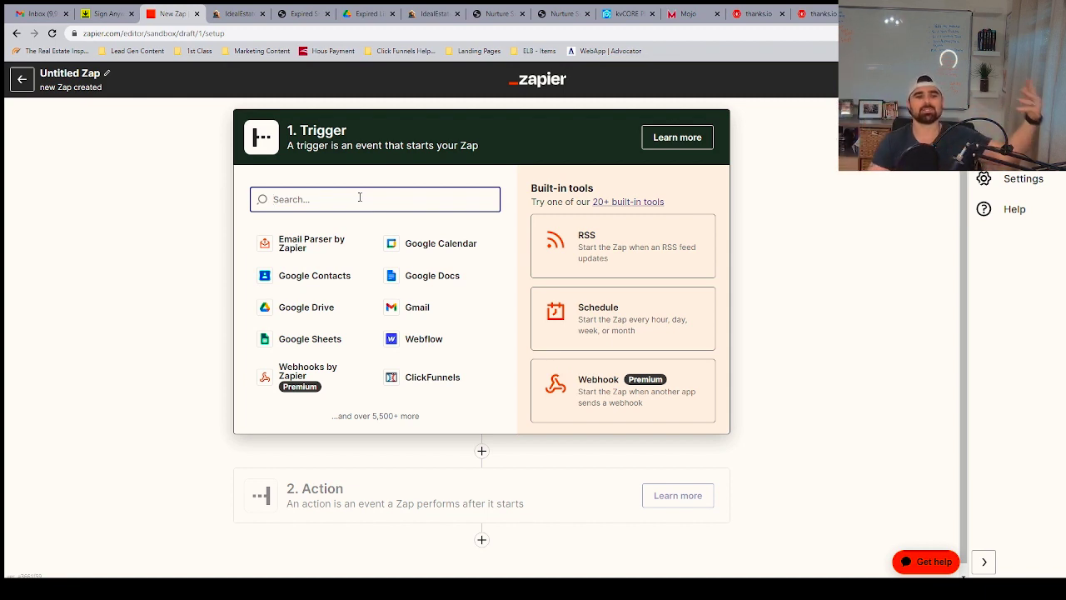
Search the trigger apps for Kvcore and choose kvCORE as the new Zap's trigger app
{"action": "type", "text": "K"}
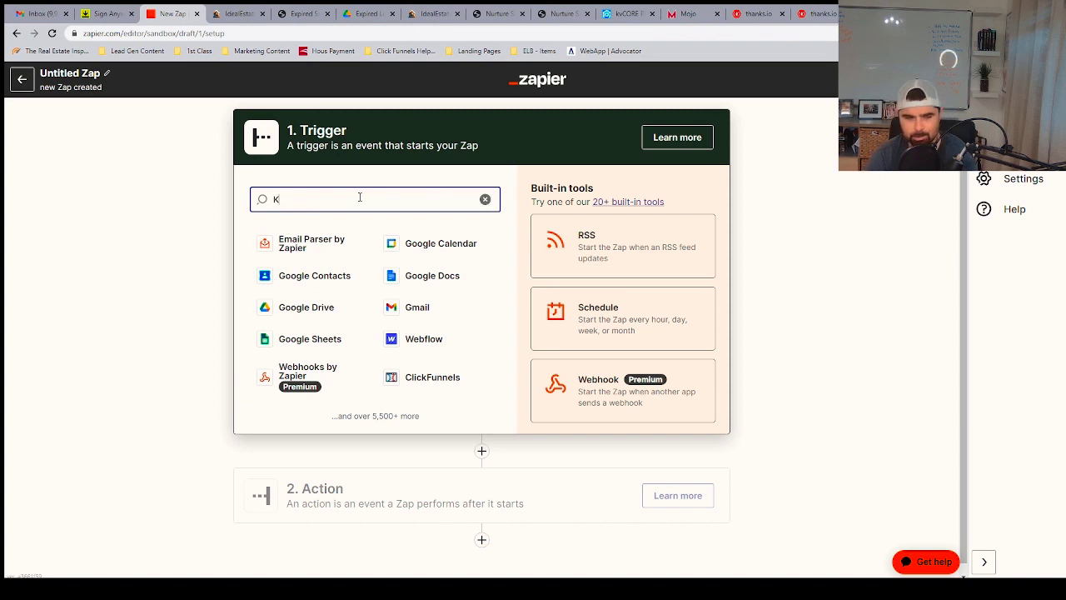
{"action": "type", "text": "v"}
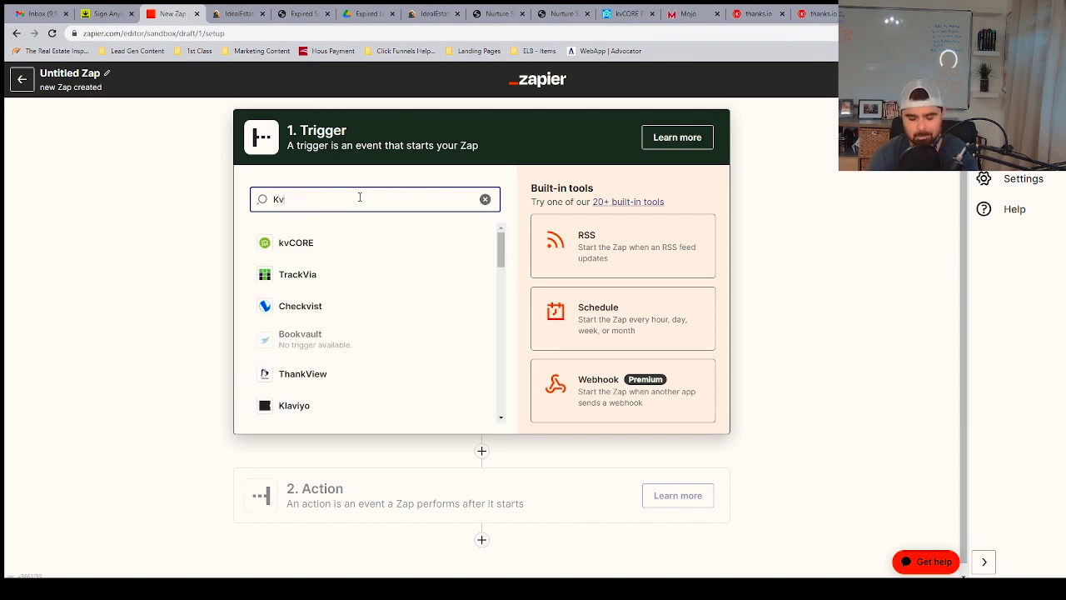
{"action": "type", "text": "c"}
{"action": "key", "text": "BackSpace"}
{"action": "type", "text": "core"}
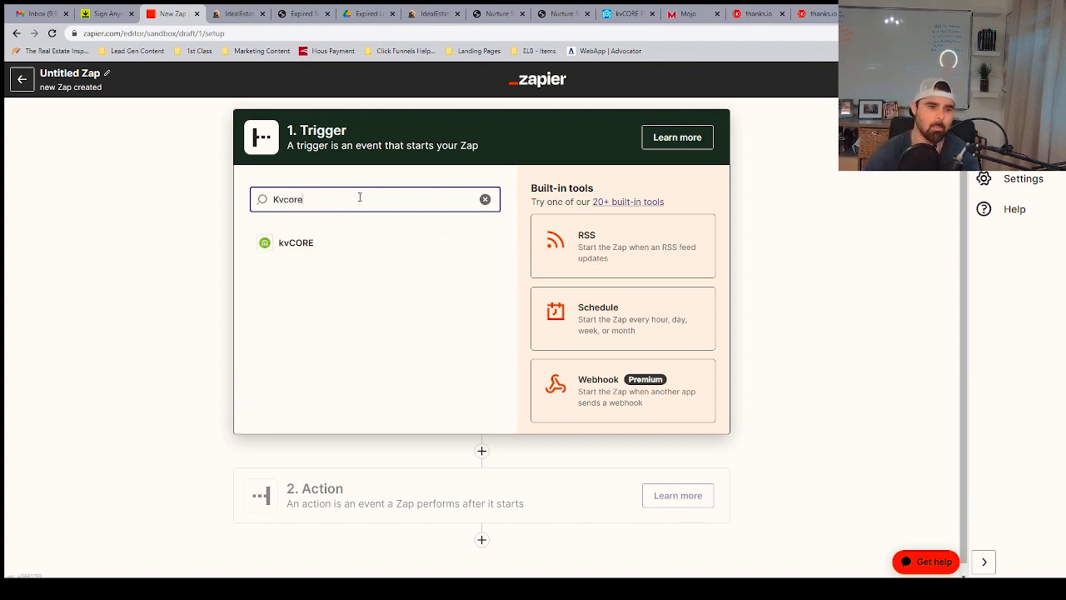
{"action": "left_click", "coordinate": [296, 242]}
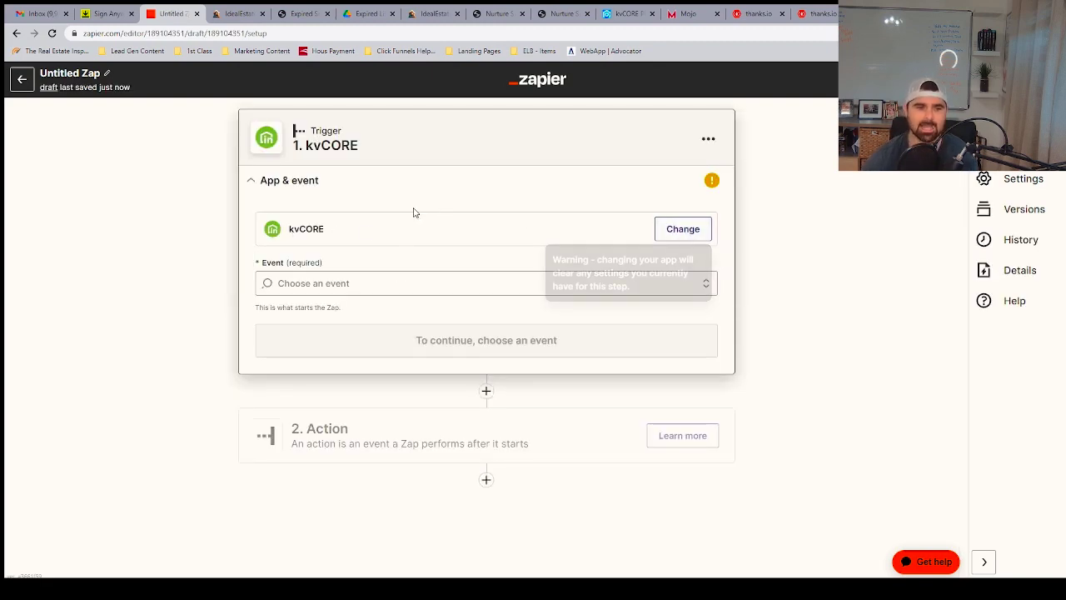
{"action": "left_click", "coordinate": [682, 229]}
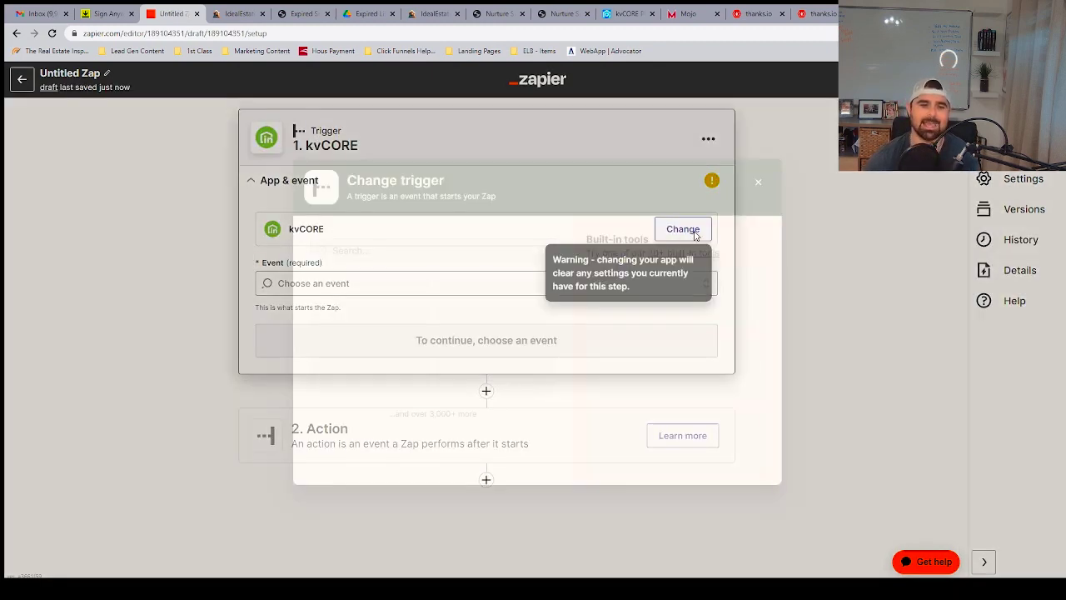
{"action": "left_click", "coordinate": [758, 181]}
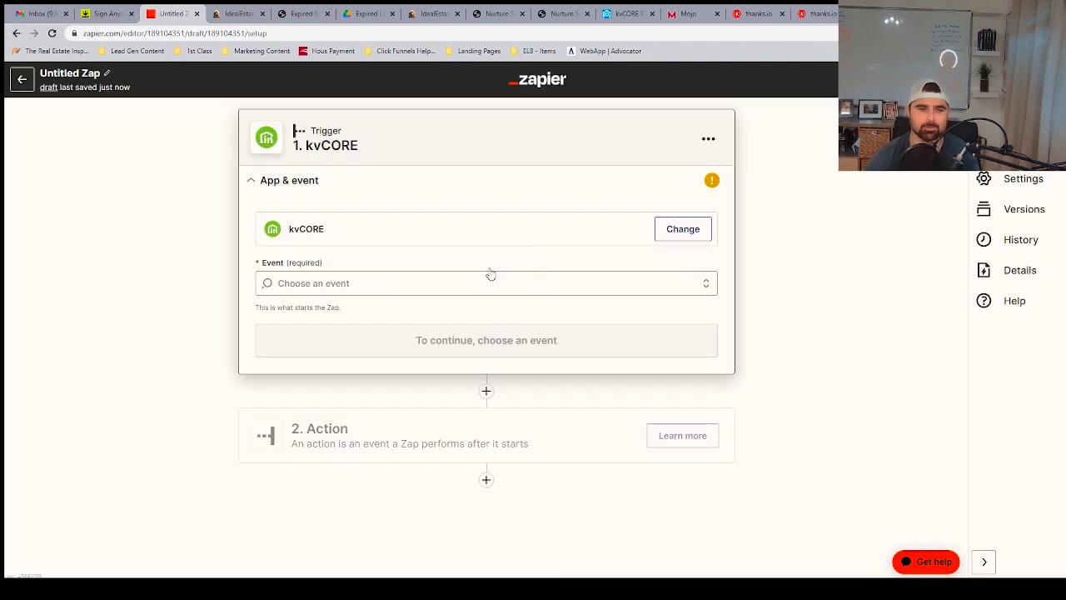
Set the kvCORE trigger event to Campaign Action and continue to the account setup
{"action": "left_click", "coordinate": [353, 286]}
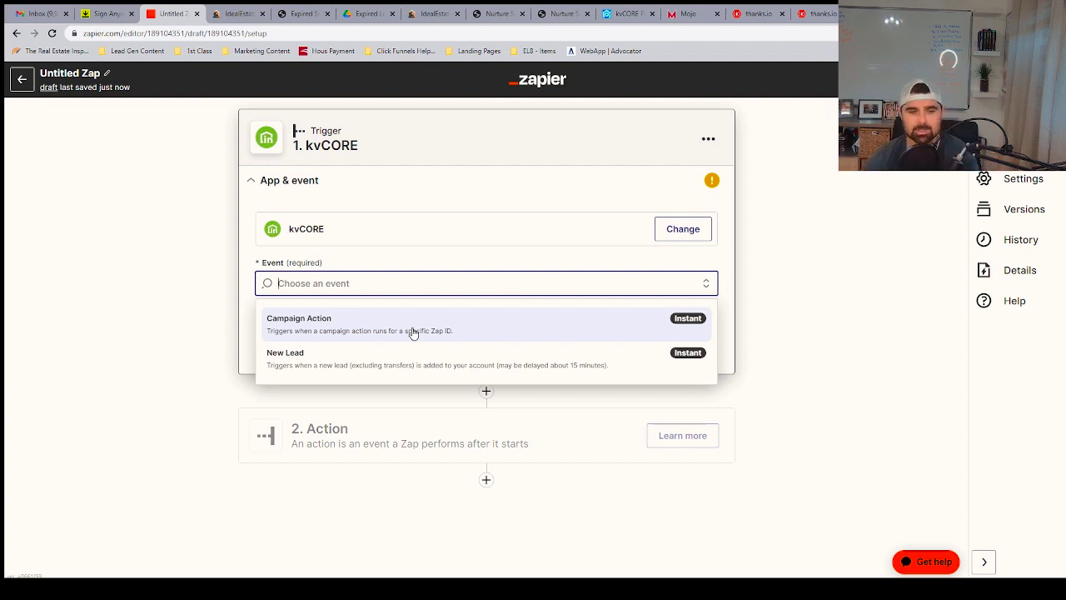
{"action": "left_click", "coordinate": [413, 333]}
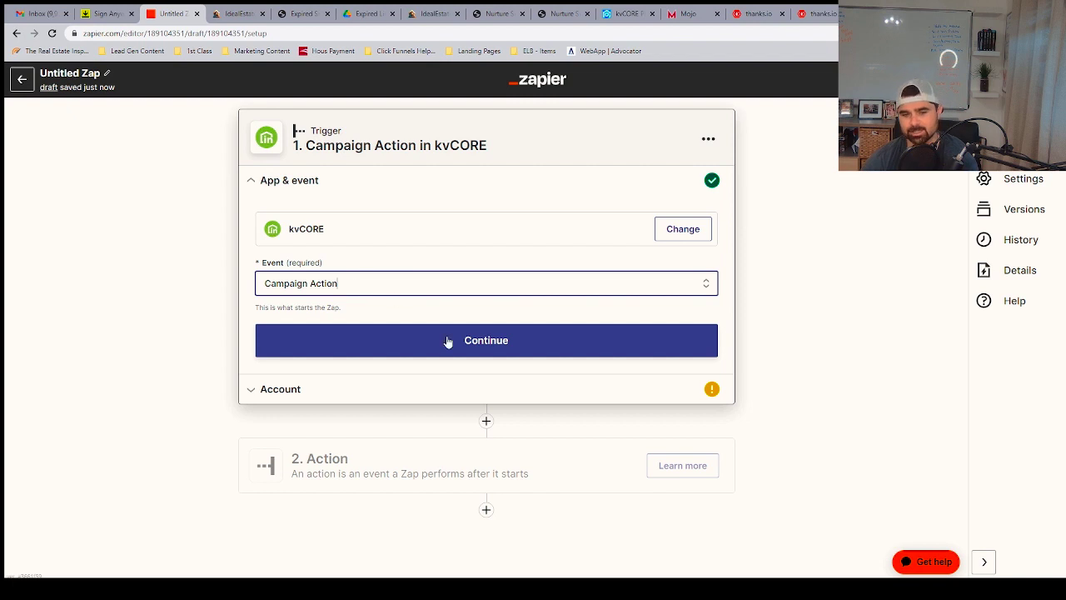
{"action": "left_click", "coordinate": [492, 349]}
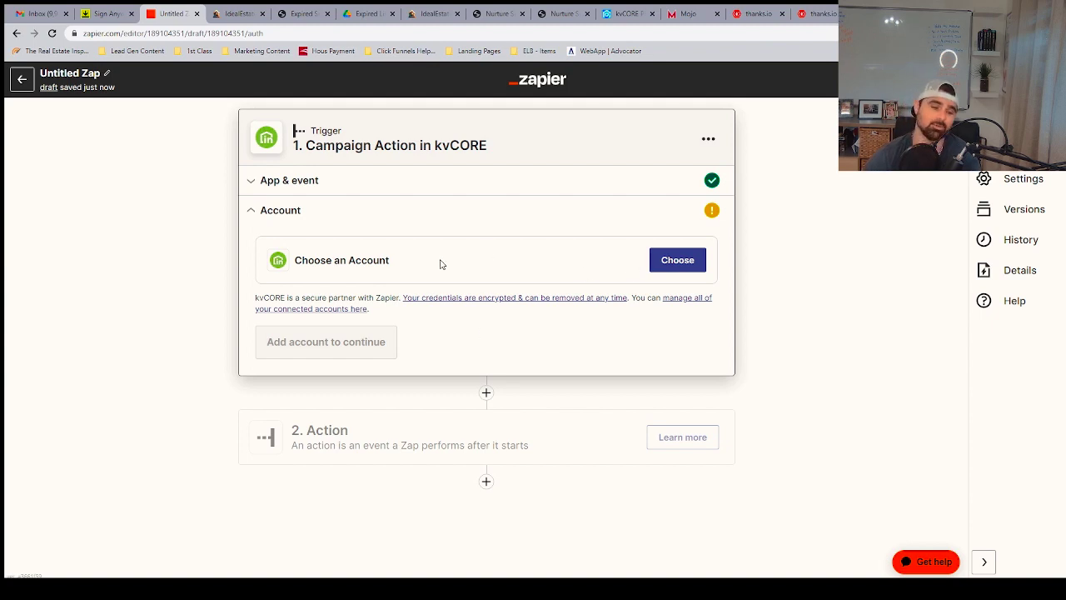
Connect the trigger to the owner's existing kvCORE account, the last one listed, and continue to the Campaign Zap ID setting
{"action": "left_click", "coordinate": [667, 262]}
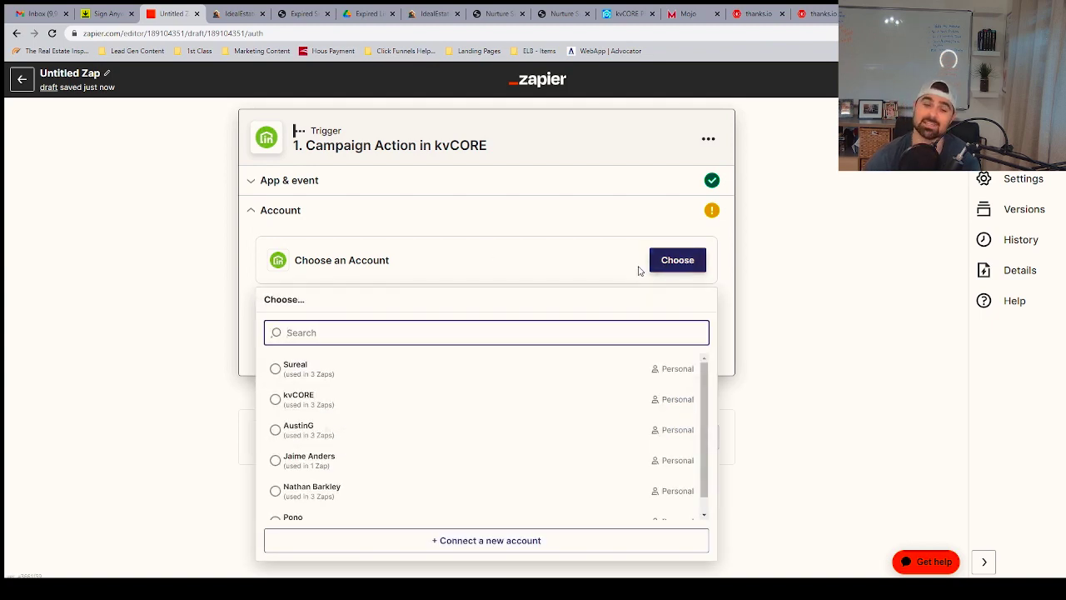
{"action": "scroll", "coordinate": [506, 393], "scroll_direction": "down", "scroll_amount": 1}
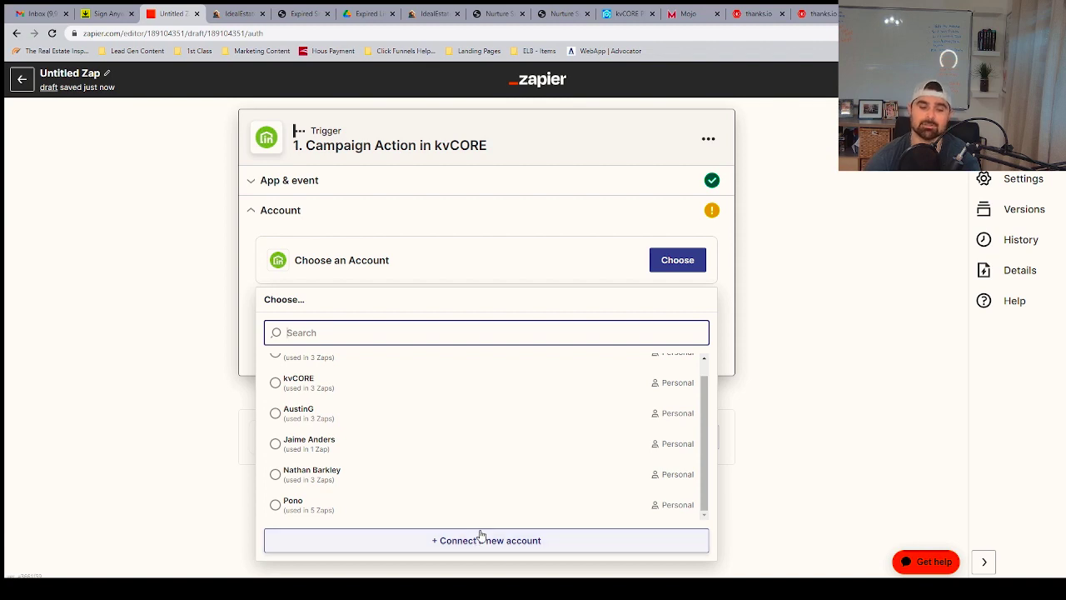
{"action": "left_click", "coordinate": [433, 518]}
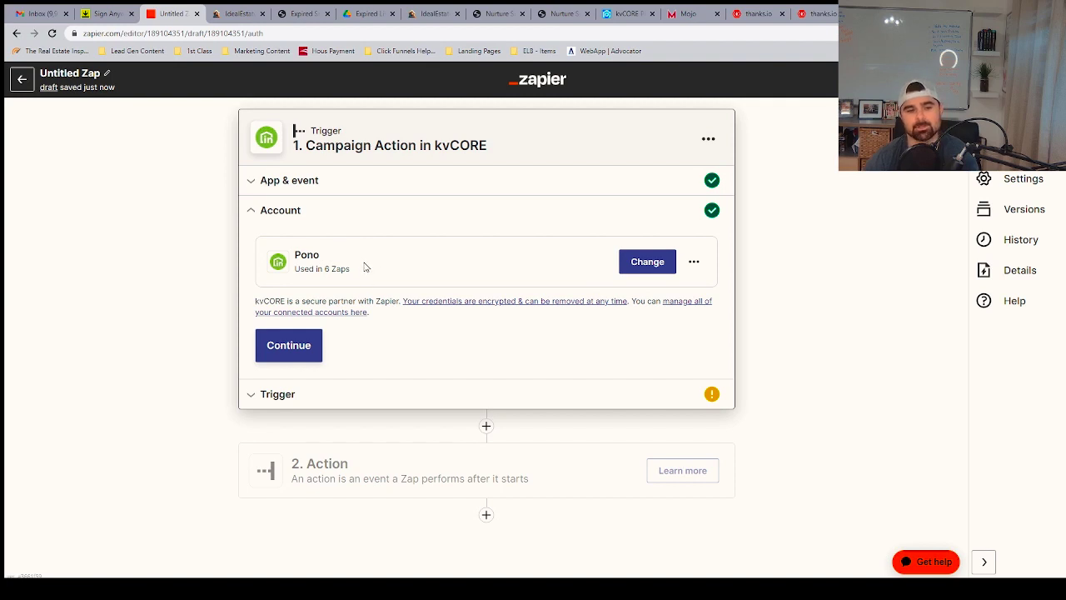
{"action": "left_click", "coordinate": [288, 345]}
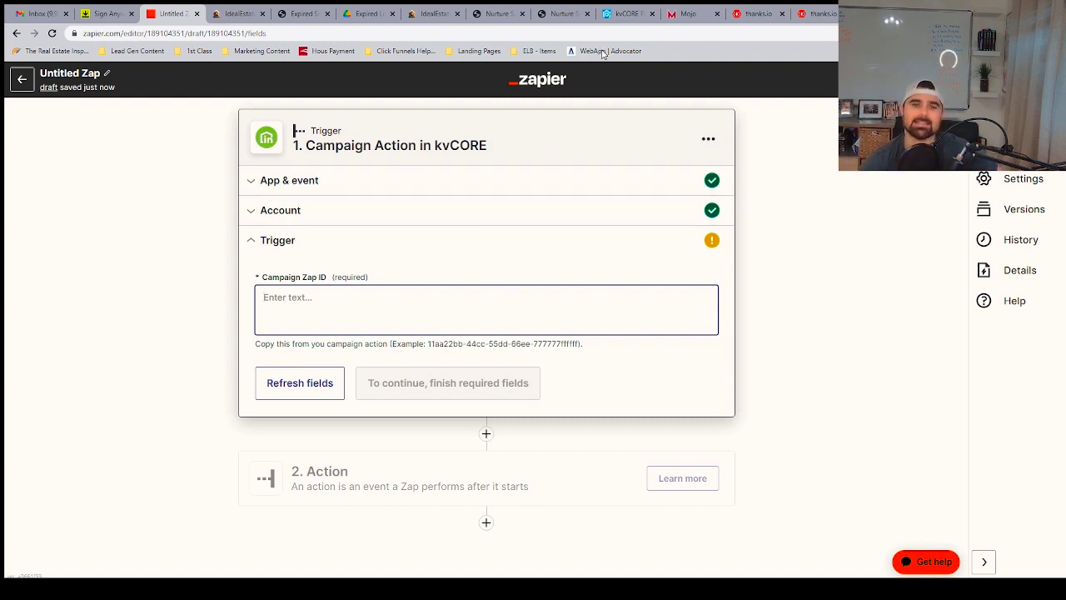
Switch to kvCORE, open the 1st Class RE SD Expired Listings campaign and highlight its Zapier action
{"action": "left_click", "coordinate": [623, 15]}
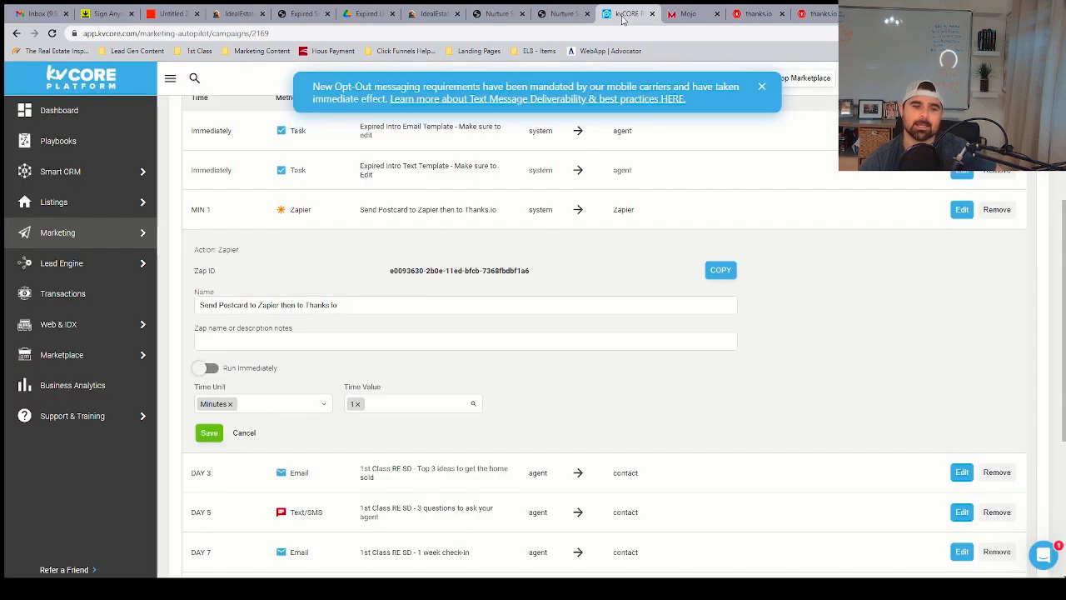
{"action": "mouse_move", "coordinate": [75, 238]}
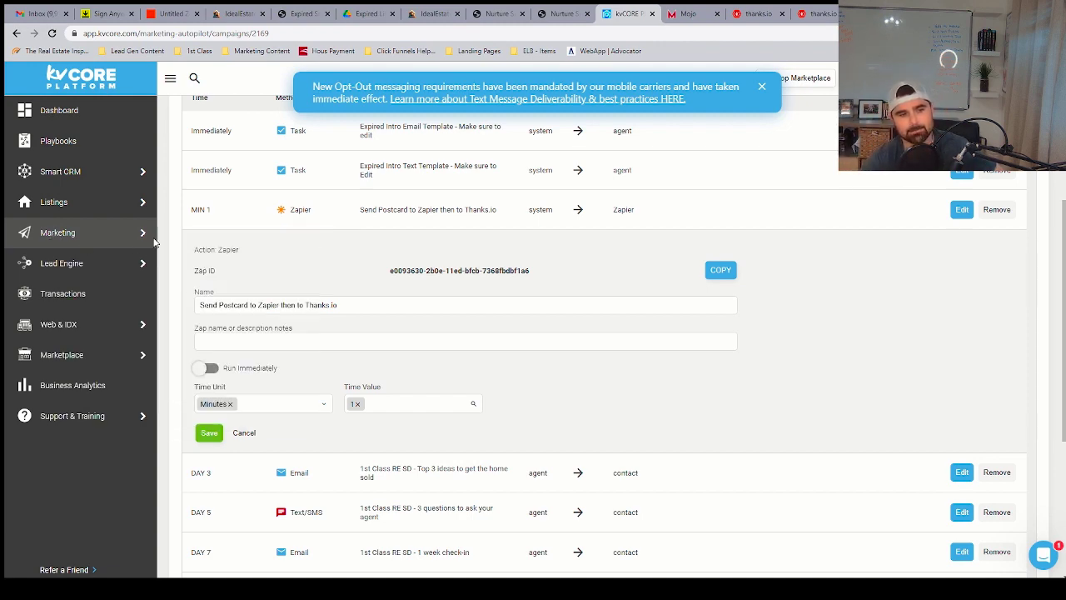
{"action": "left_click", "coordinate": [196, 262]}
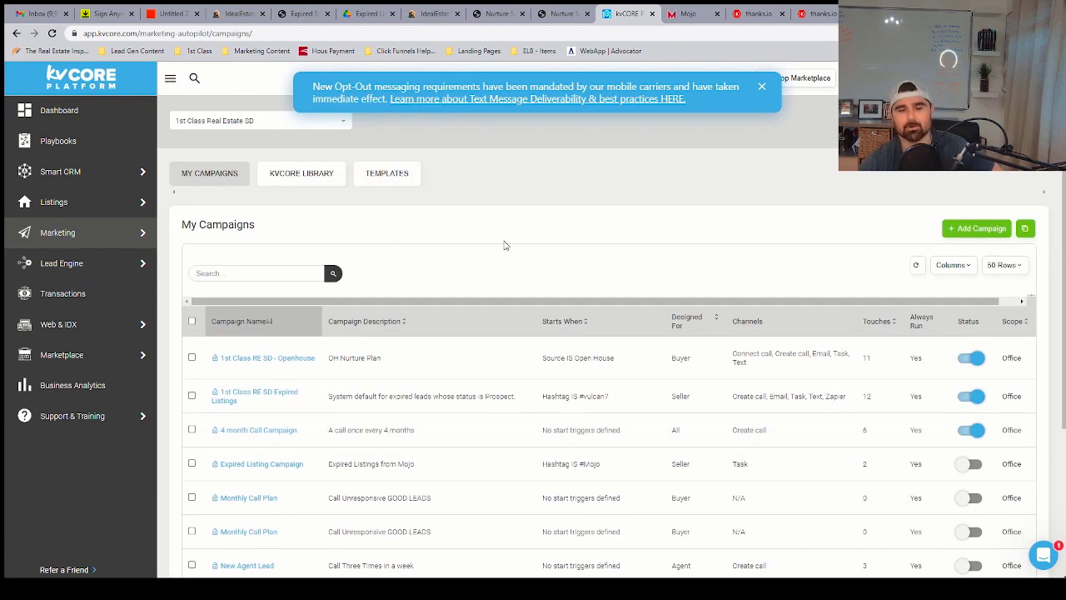
{"action": "left_click", "coordinate": [269, 397]}
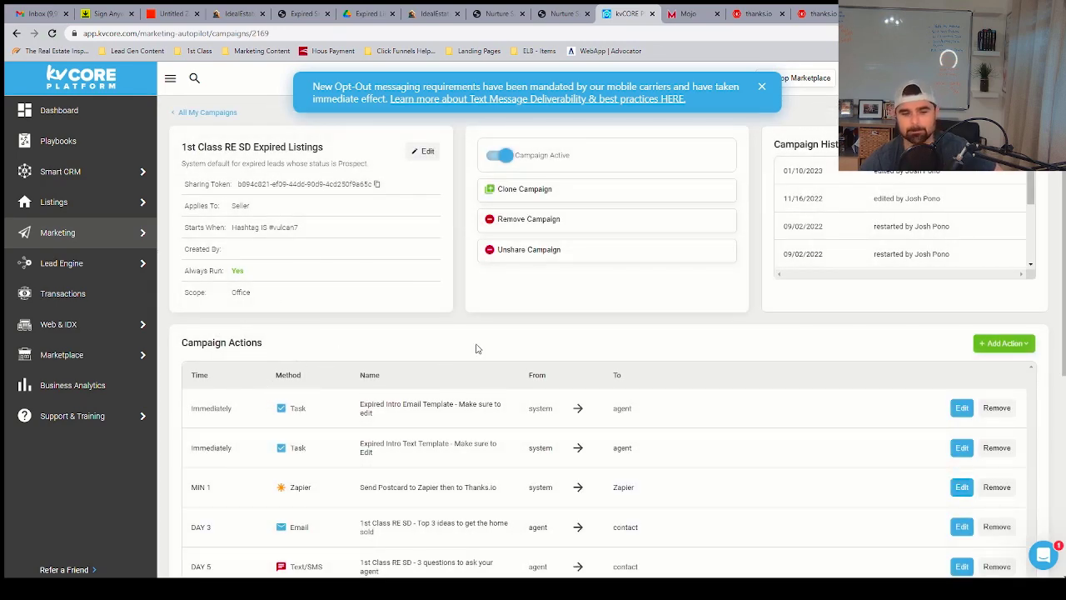
{"action": "scroll", "coordinate": [476, 348], "scroll_direction": "down", "scroll_amount": 3}
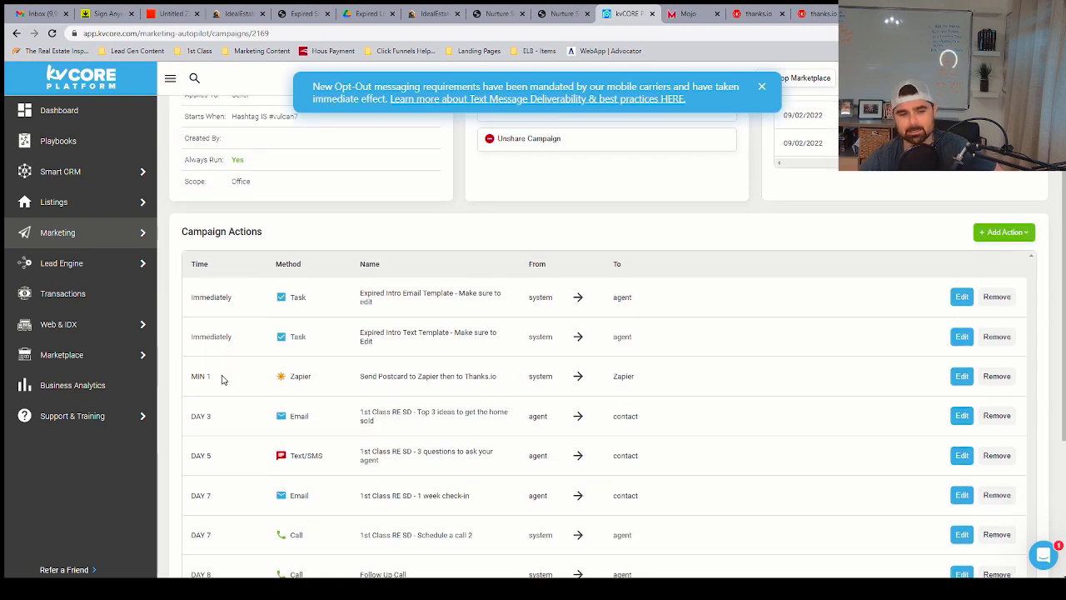
{"action": "left_click_drag", "start_coordinate": [202, 381], "coordinate": [652, 375]}
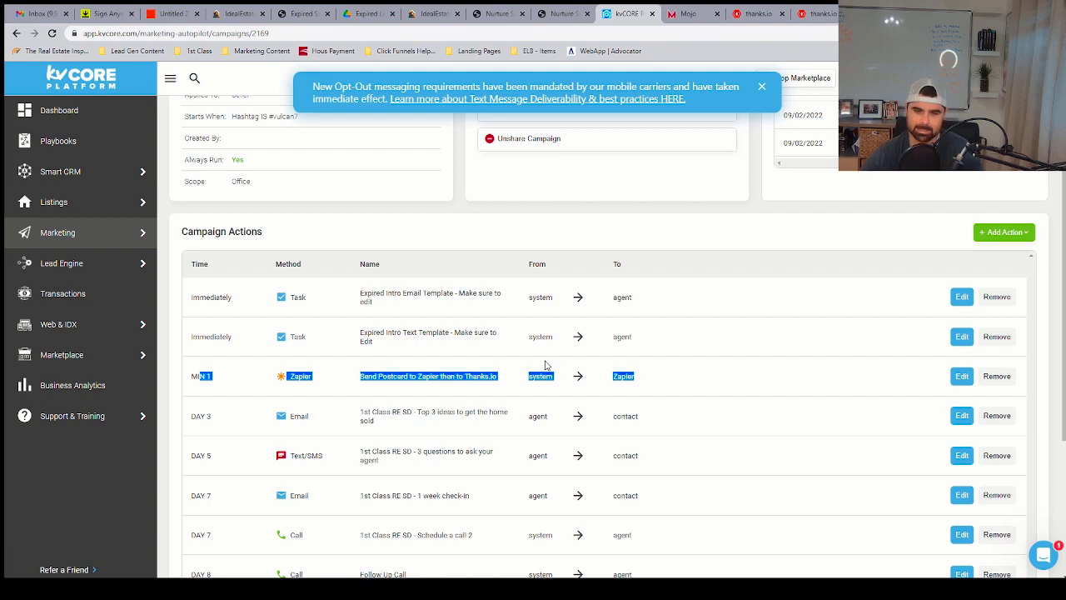
Draft a Zapier campaign action named Thanks.IO Integration that runs immediately, and discard it without saving
{"action": "left_click", "coordinate": [988, 241]}
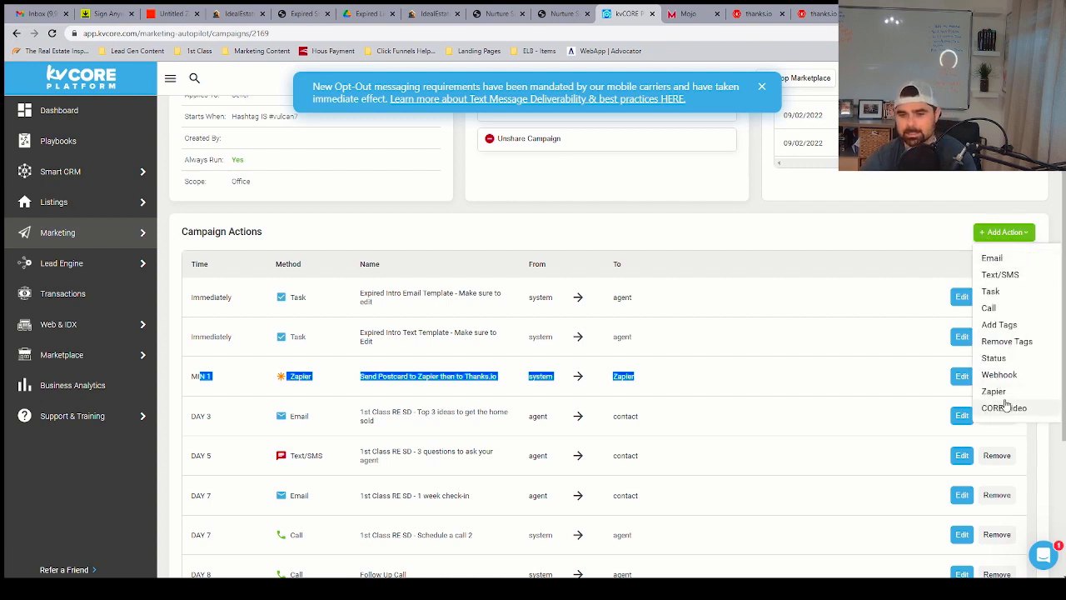
{"action": "left_click", "coordinate": [996, 393]}
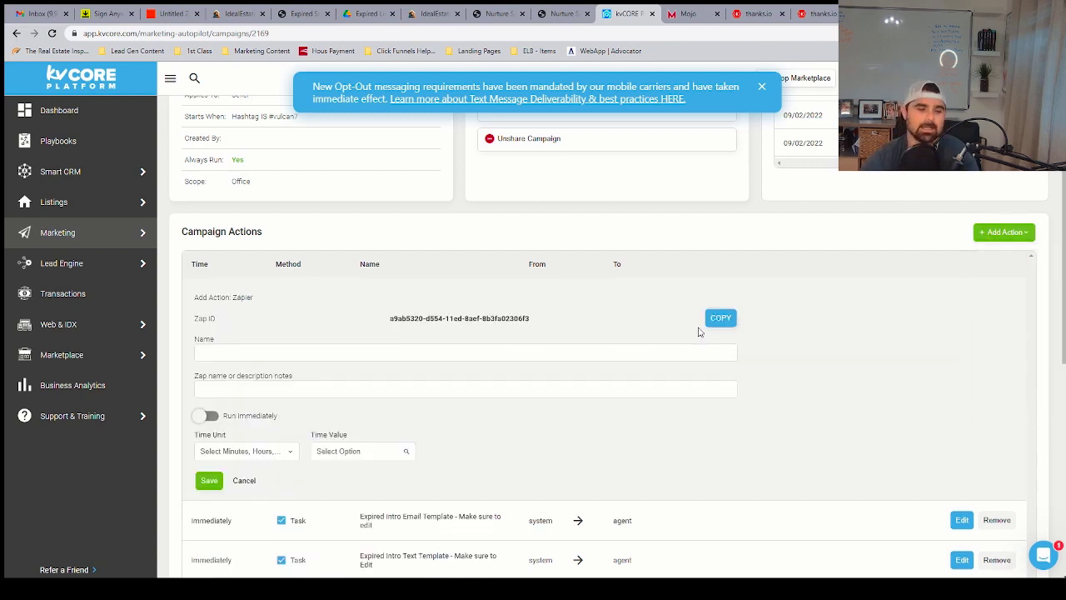
{"action": "left_click", "coordinate": [256, 353]}
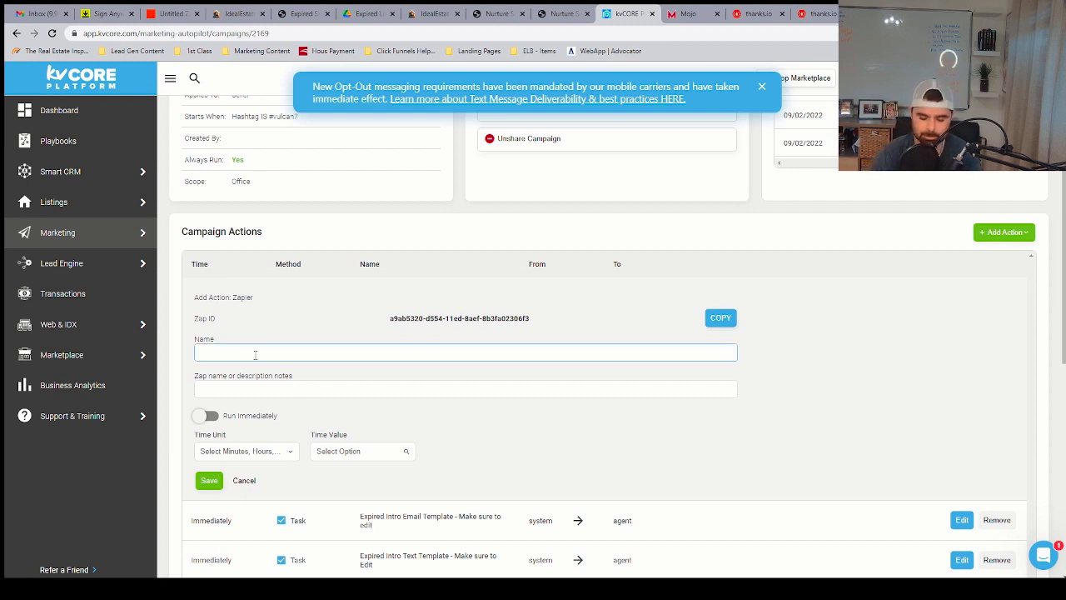
{"action": "type", "text": "Thanks."}
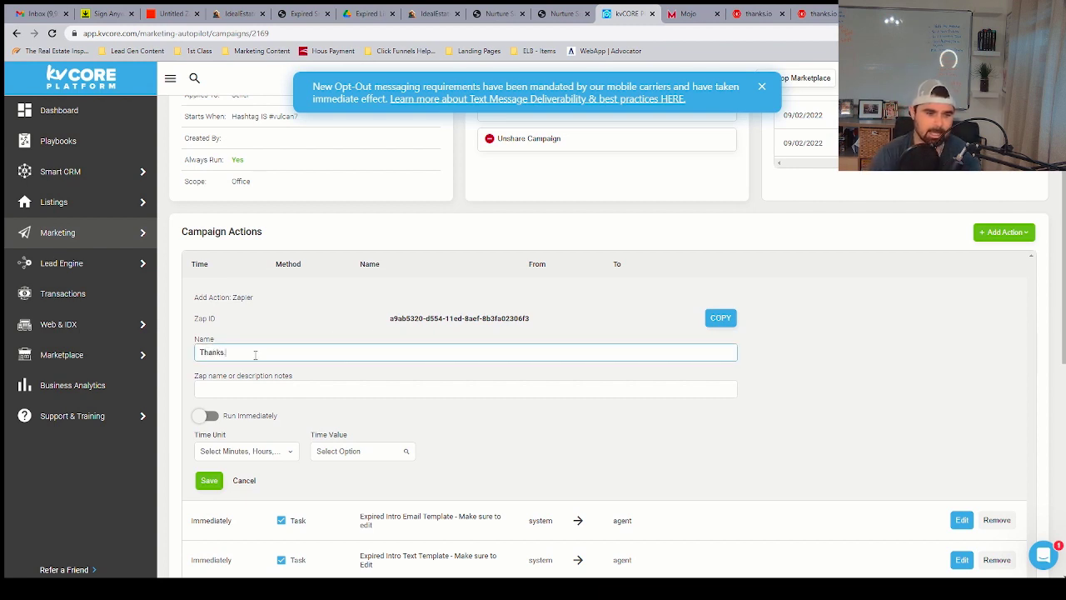
{"action": "type", "text": "IOP"}
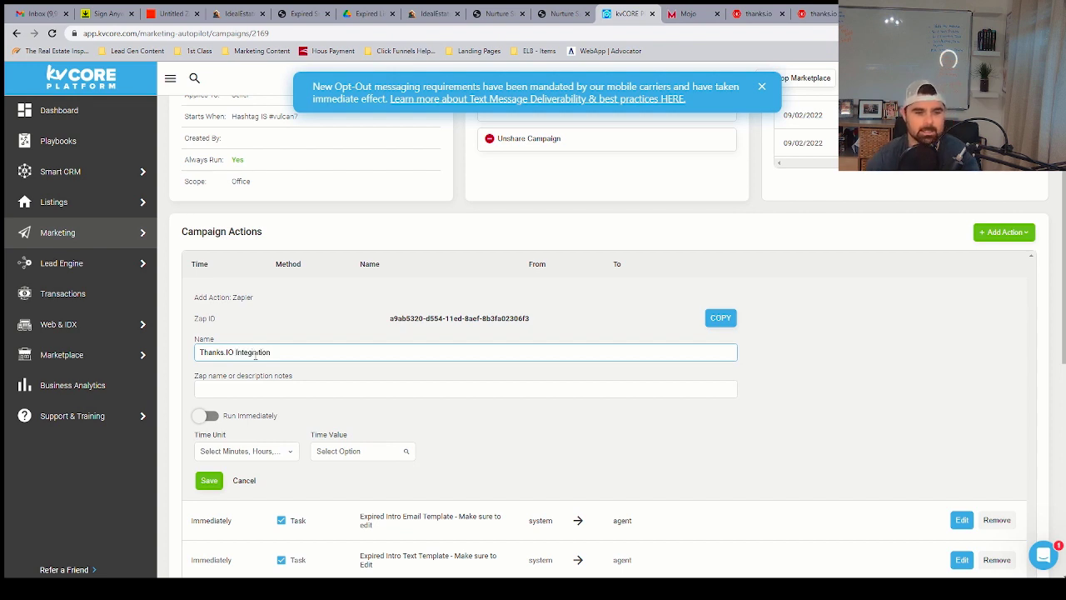
{"action": "left_click", "coordinate": [204, 420]}
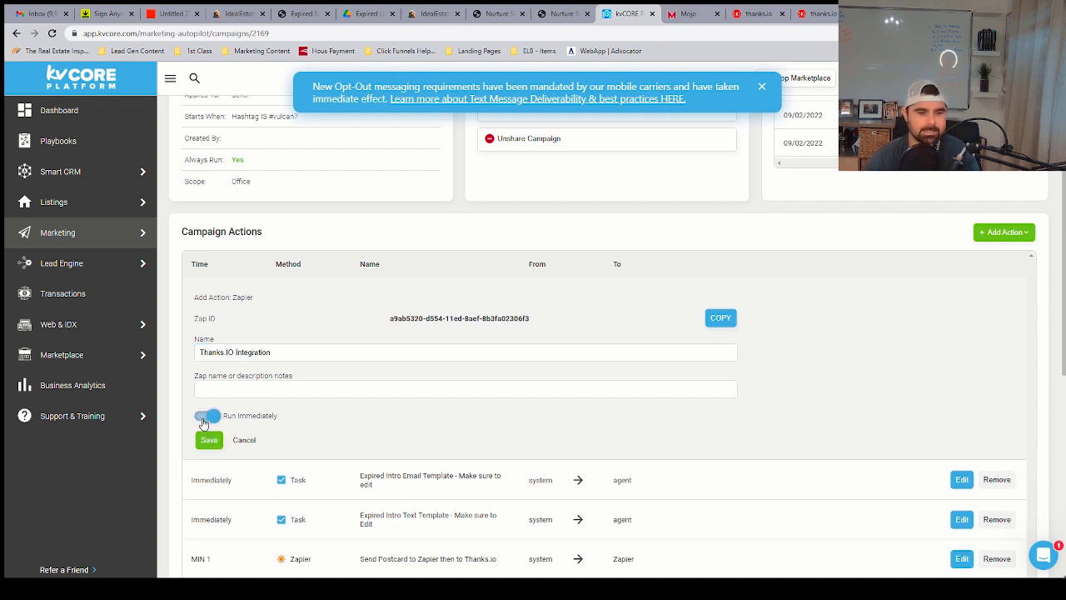
{"action": "left_click", "coordinate": [243, 440]}
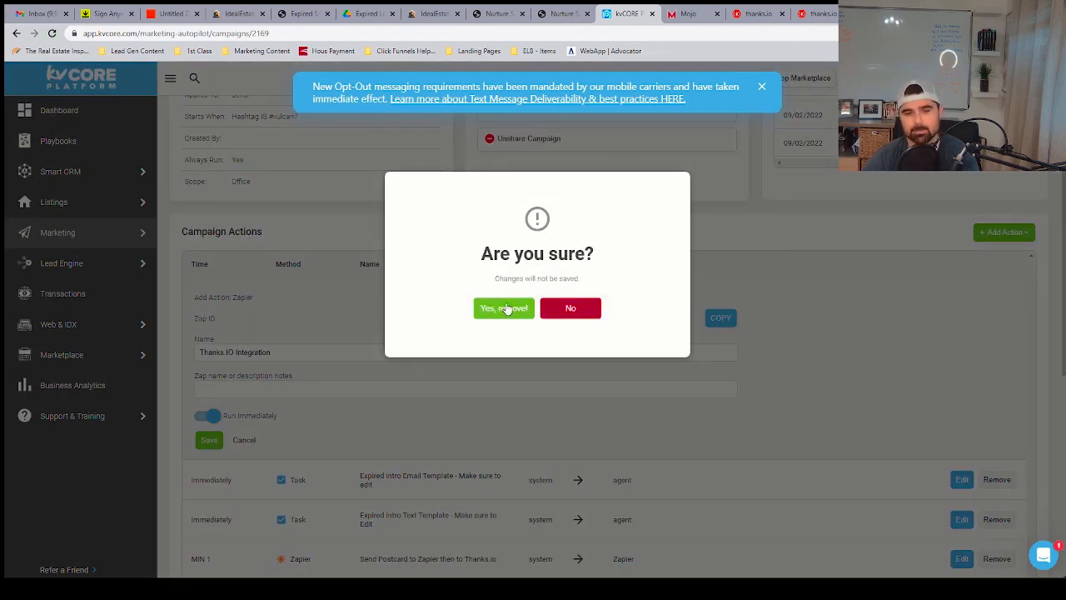
{"action": "left_click", "coordinate": [505, 308]}
Open the campaign's existing Zapier action, Send Postcard to Zapier then to Thanks.io, for editing and copy its Zap ID
{"action": "left_click_drag", "start_coordinate": [265, 386], "coordinate": [900, 381]}
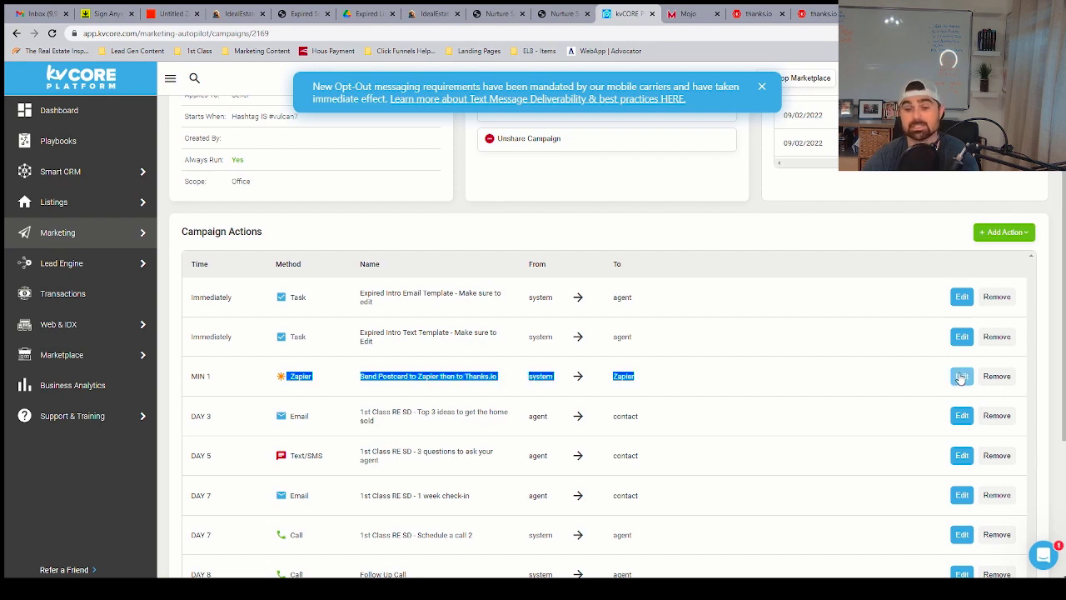
{"action": "left_click", "coordinate": [962, 379]}
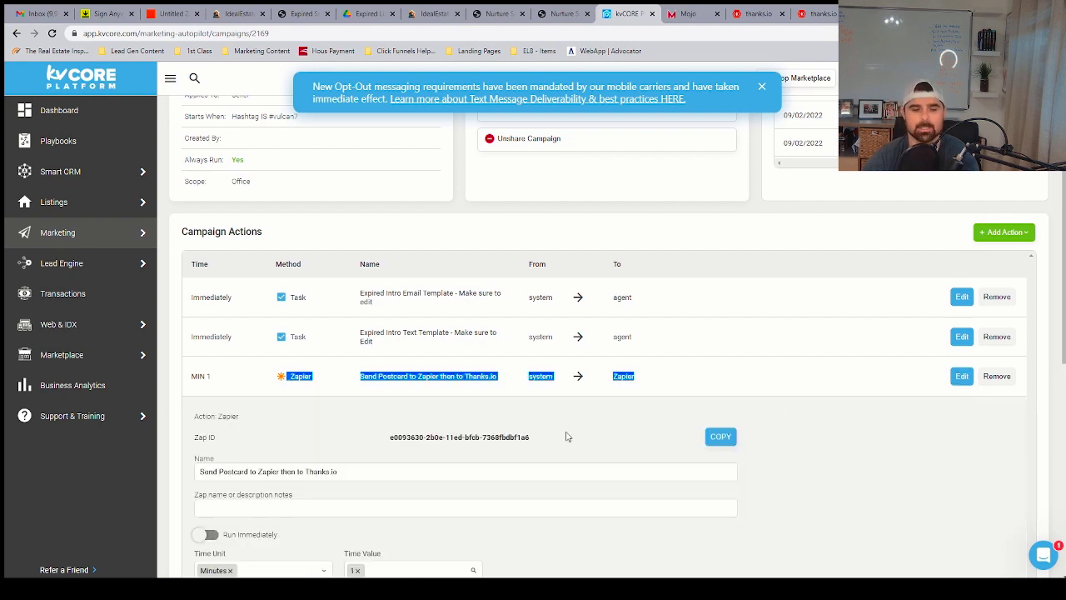
{"action": "scroll", "coordinate": [564, 423], "scroll_direction": "down", "scroll_amount": 2}
{"action": "left_click_drag", "start_coordinate": [191, 330], "coordinate": [259, 333]}
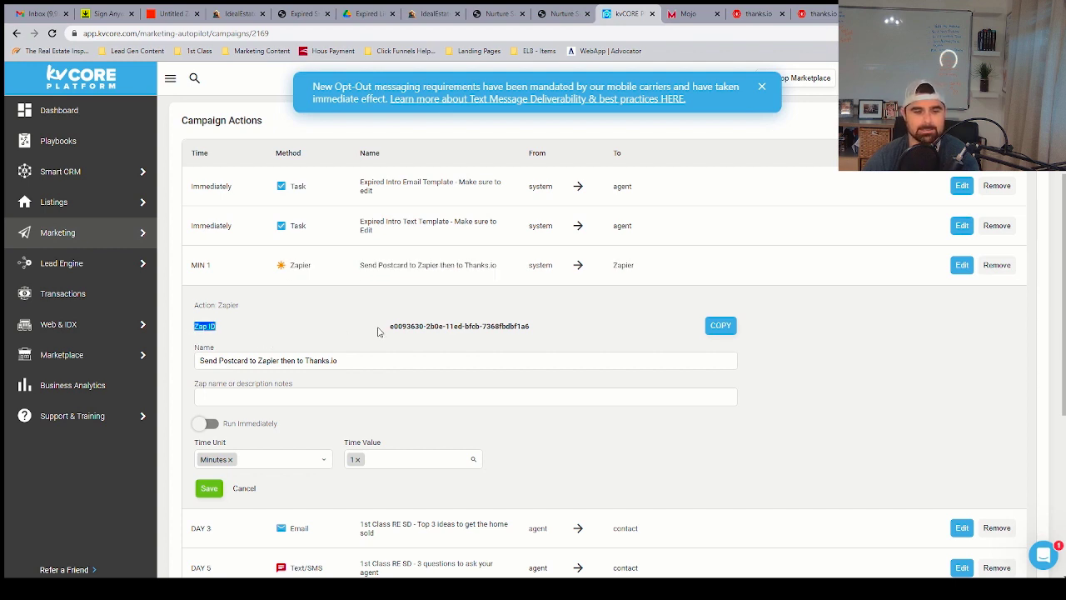
{"action": "left_click_drag", "start_coordinate": [390, 329], "coordinate": [557, 325]}
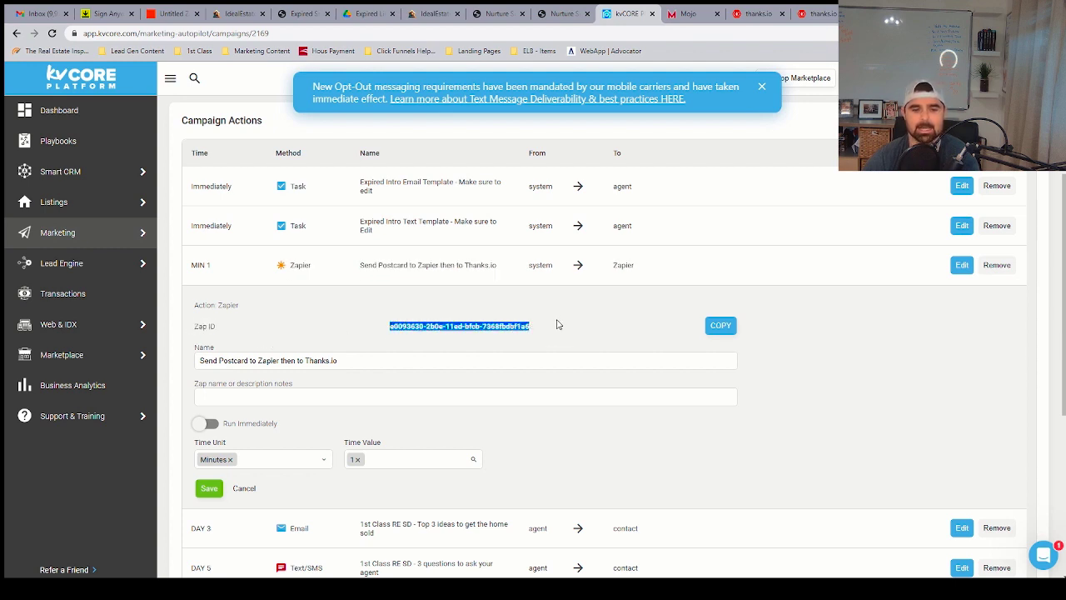
{"action": "left_click", "coordinate": [726, 326]}
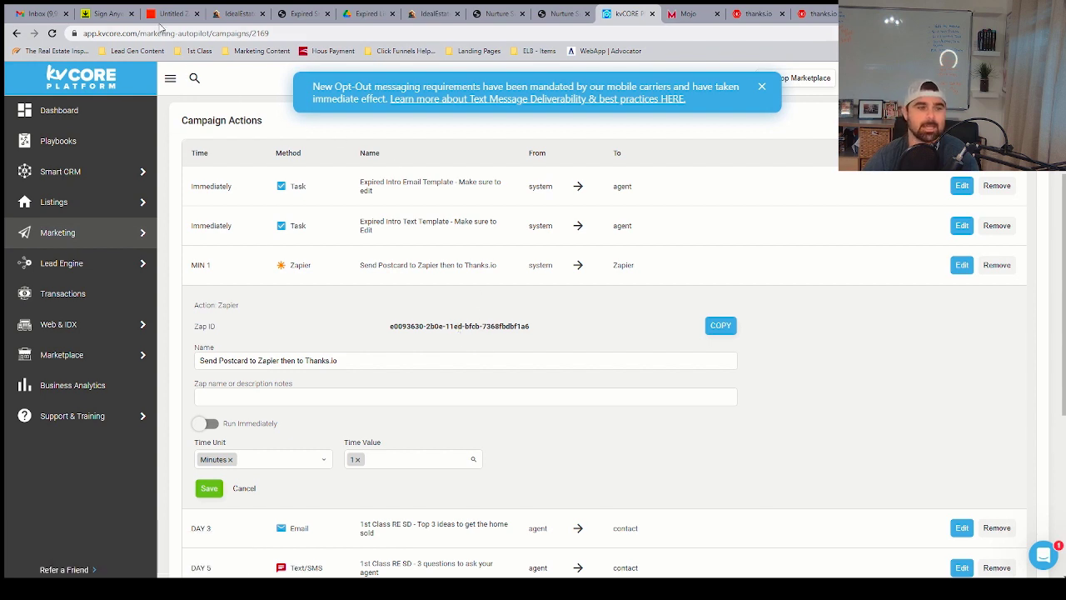
Switch to the Zapier draft and paste the copied Zap ID into the trigger's required Campaign Zap ID field
{"action": "left_click", "coordinate": [167, 14]}
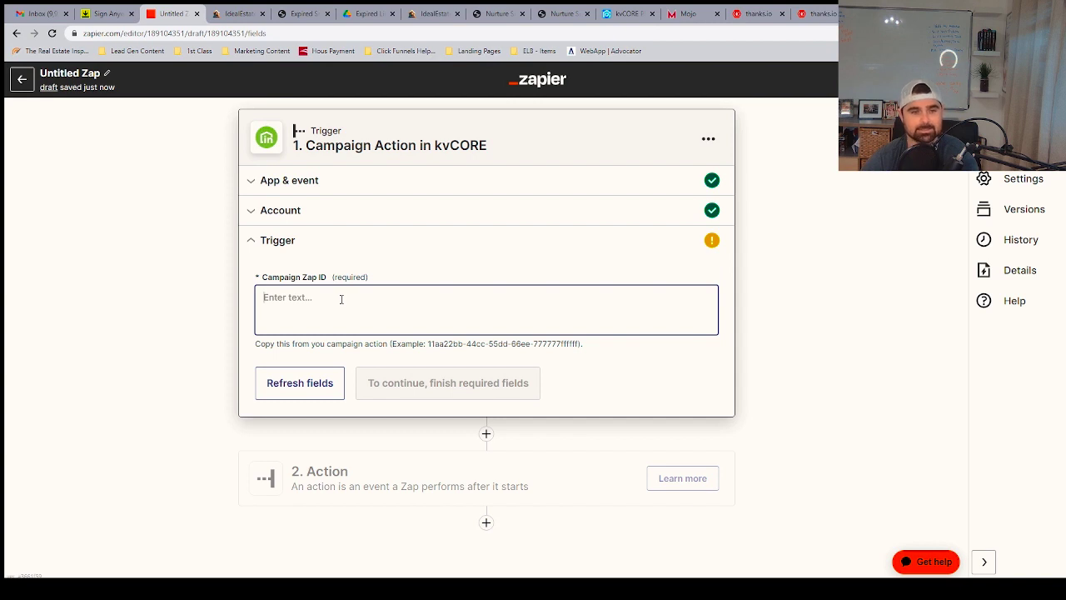
{"action": "key", "text": "ctrl+v"}
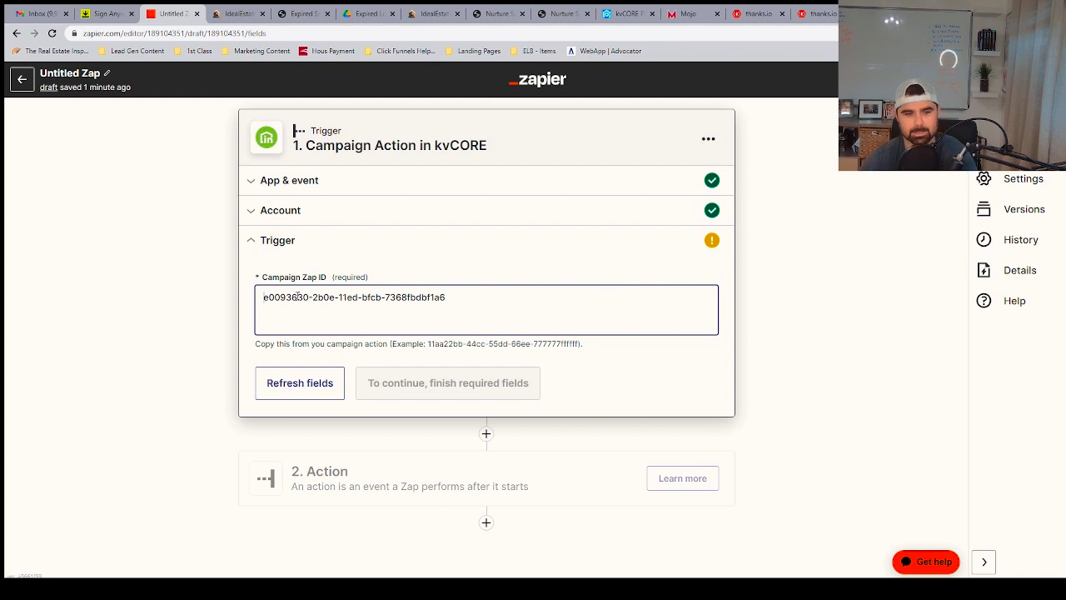
{"action": "triple_click", "coordinate": [309, 292]}
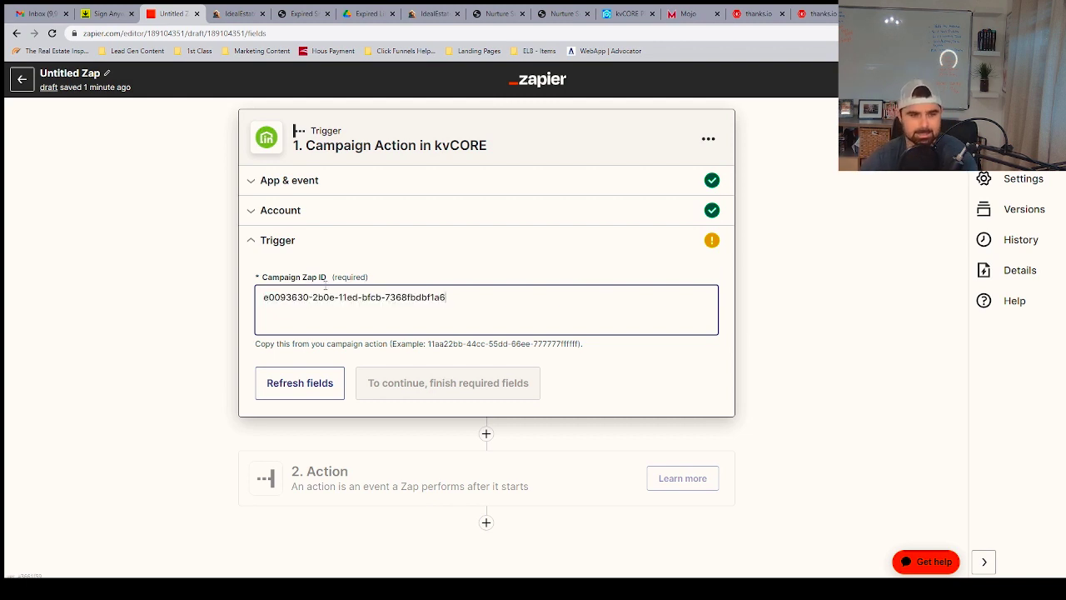
Copy the postcard action's Zap ID from kvCORE again, replace the trigger's Campaign Zap ID with it and continue to the trigger test
{"action": "left_click", "coordinate": [629, 14]}
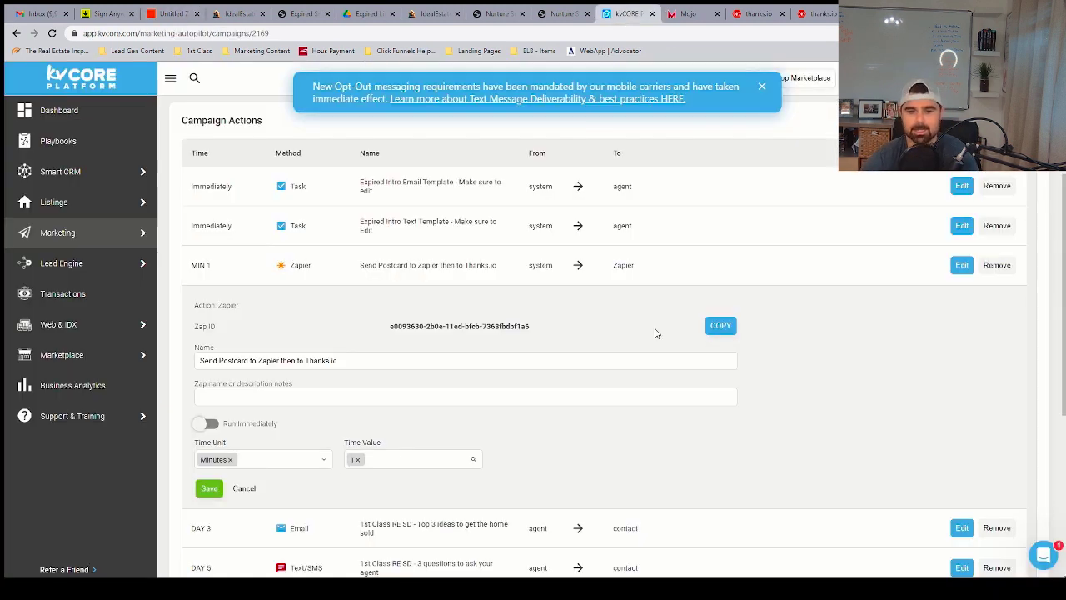
{"action": "left_click", "coordinate": [717, 333]}
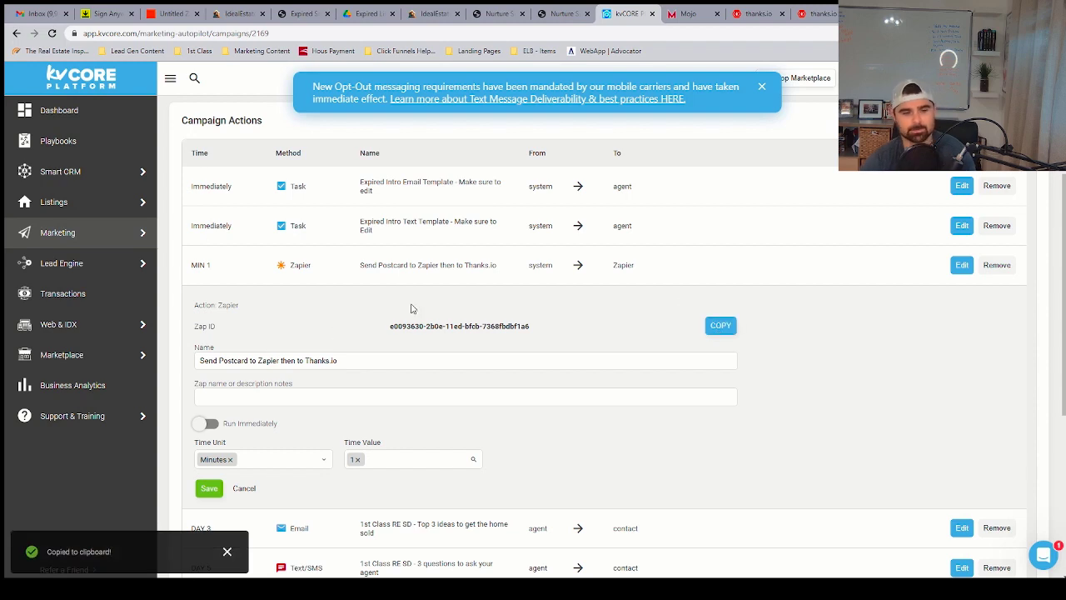
{"action": "left_click", "coordinate": [169, 14]}
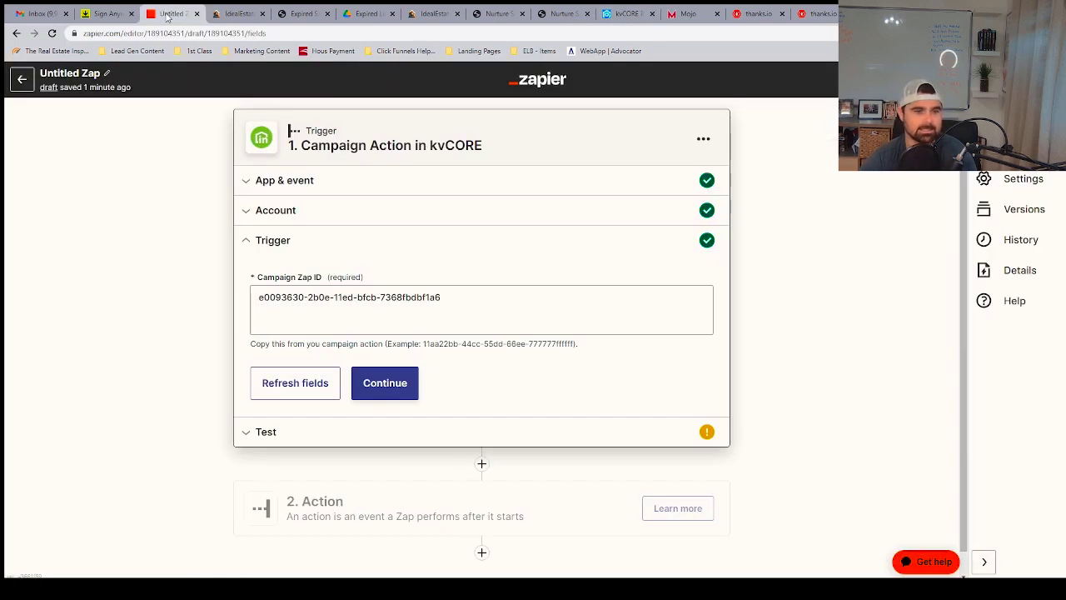
{"action": "triple_click", "coordinate": [417, 298]}
{"action": "key", "text": "ctrl+v"}
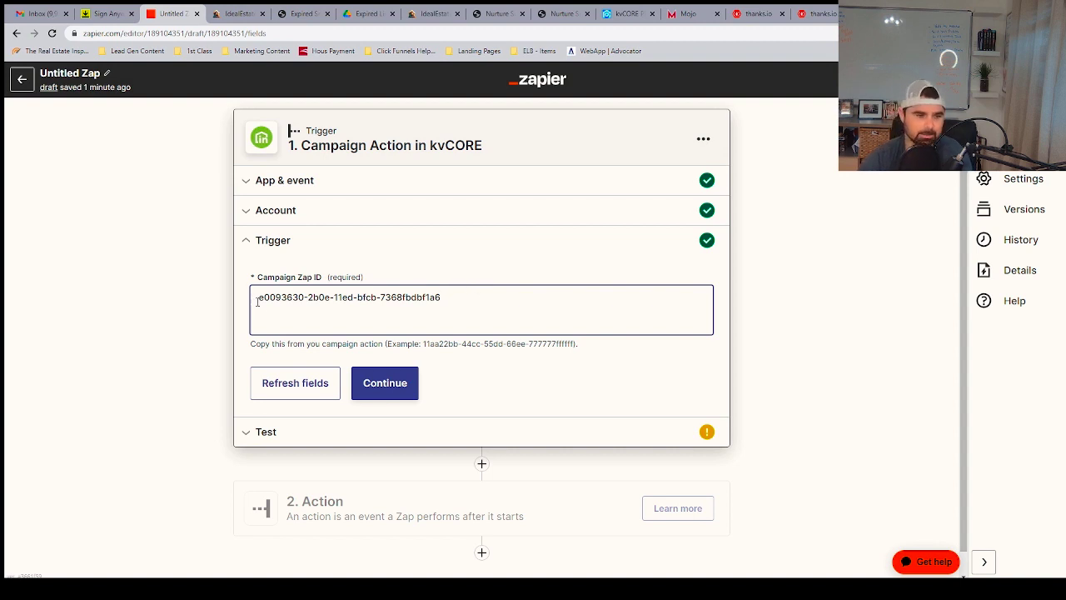
{"action": "left_click", "coordinate": [389, 386]}
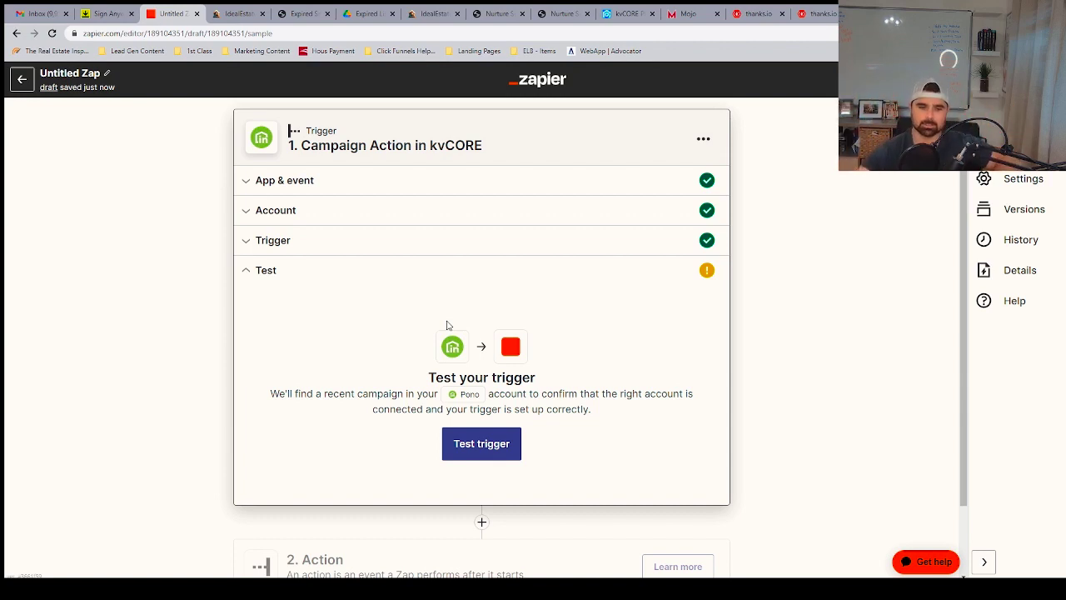
Test the kvCORE trigger, review the sample lead data of Campaign C and continue to the action step
{"action": "left_click", "coordinate": [492, 443]}
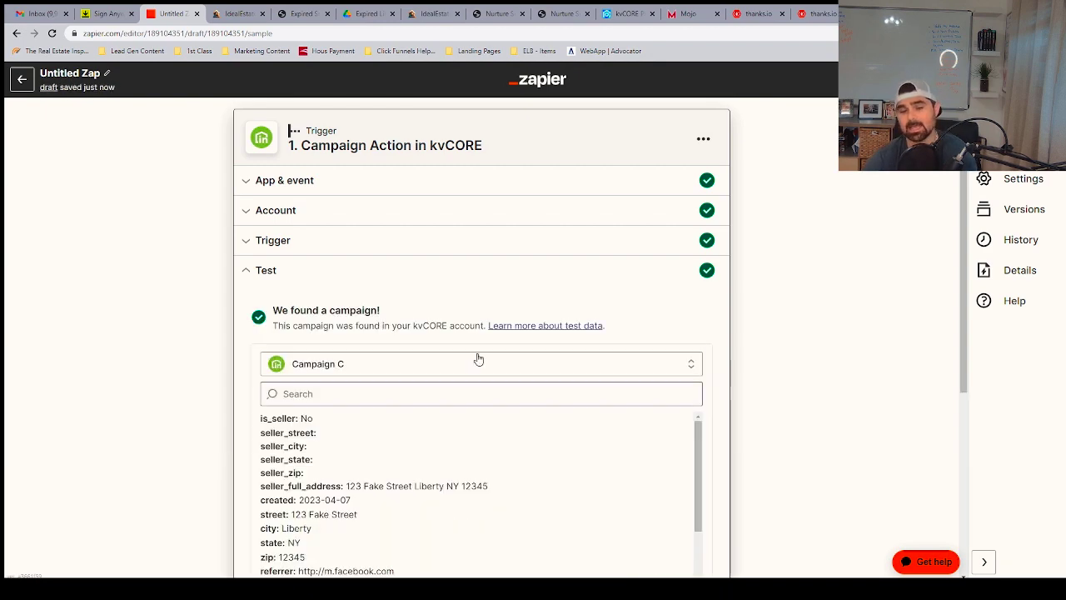
{"action": "scroll", "coordinate": [447, 385], "scroll_direction": "down", "scroll_amount": 1}
{"action": "left_click_drag", "start_coordinate": [261, 362], "coordinate": [396, 515]}
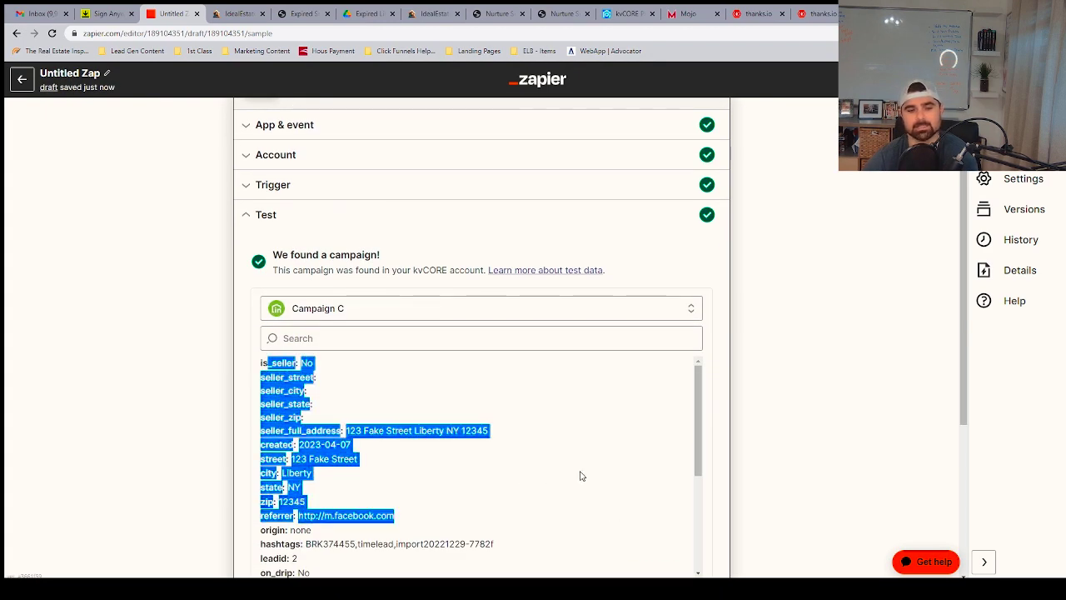
{"action": "scroll", "coordinate": [379, 371], "scroll_direction": "down", "scroll_amount": 1}
{"action": "left_click_drag", "start_coordinate": [282, 255], "coordinate": [392, 264]}
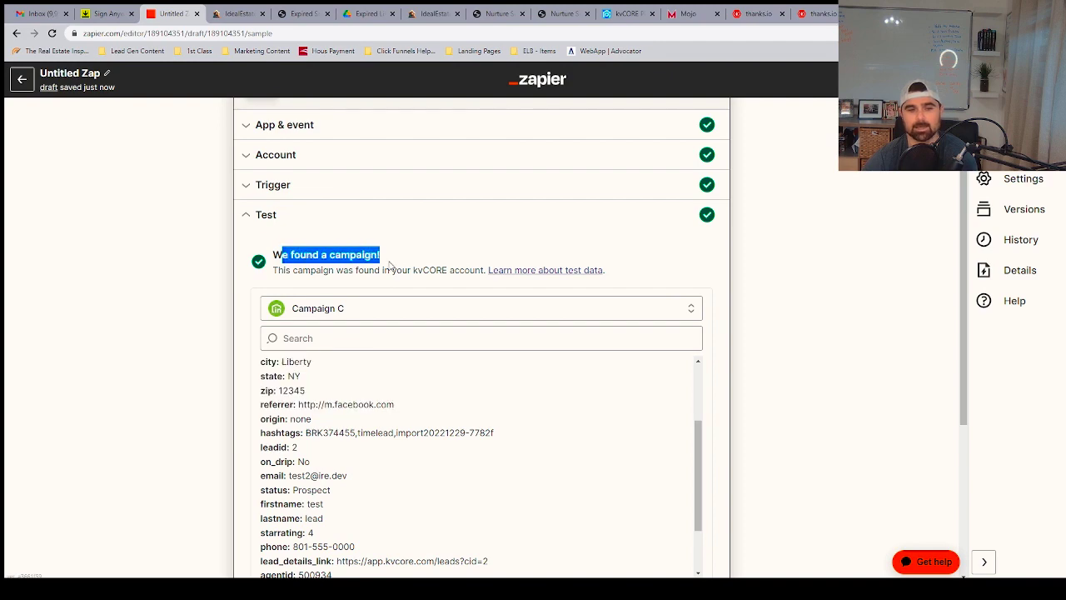
{"action": "scroll", "coordinate": [483, 269], "scroll_direction": "down", "scroll_amount": 2}
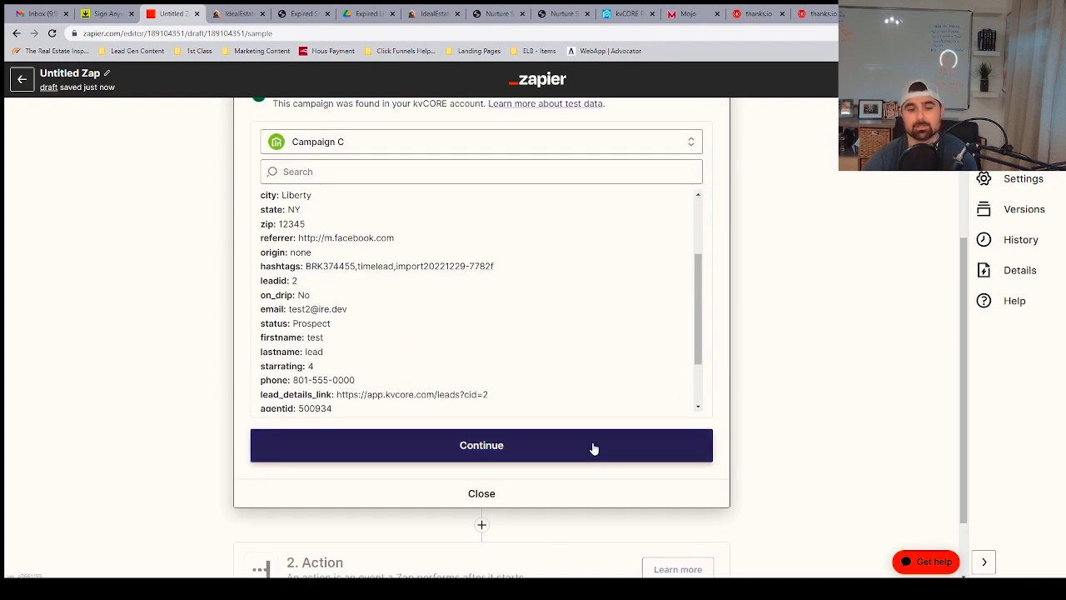
{"action": "left_click", "coordinate": [594, 445]}
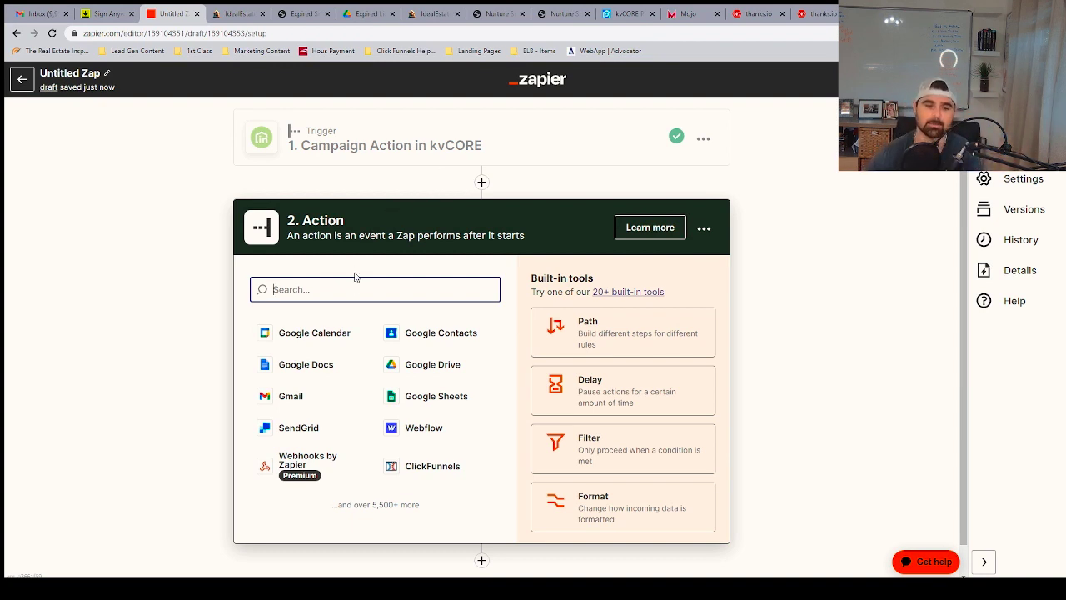
Choose thanks.io as the action app with the Send Giftcard event and continue to the account setup
{"action": "type", "text": "Thanks"}
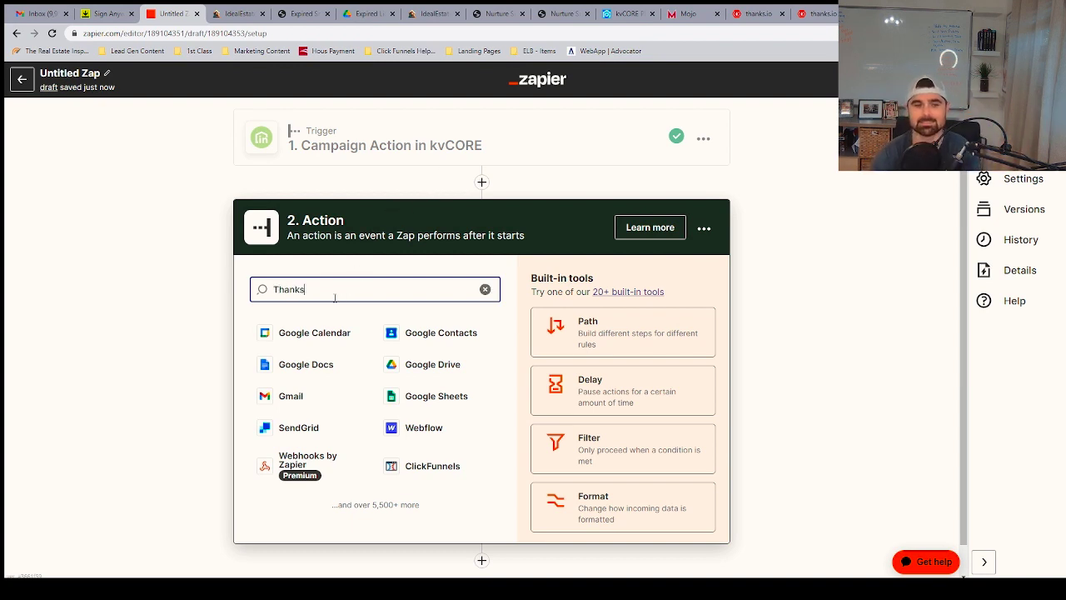
{"action": "type", "text": ".io"}
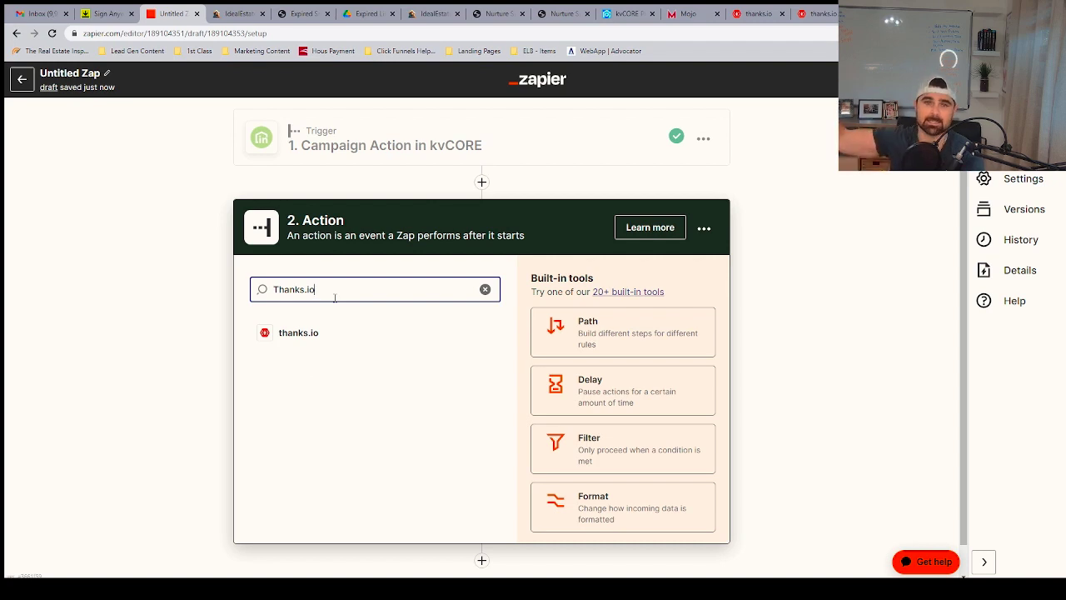
{"action": "left_click", "coordinate": [322, 336]}
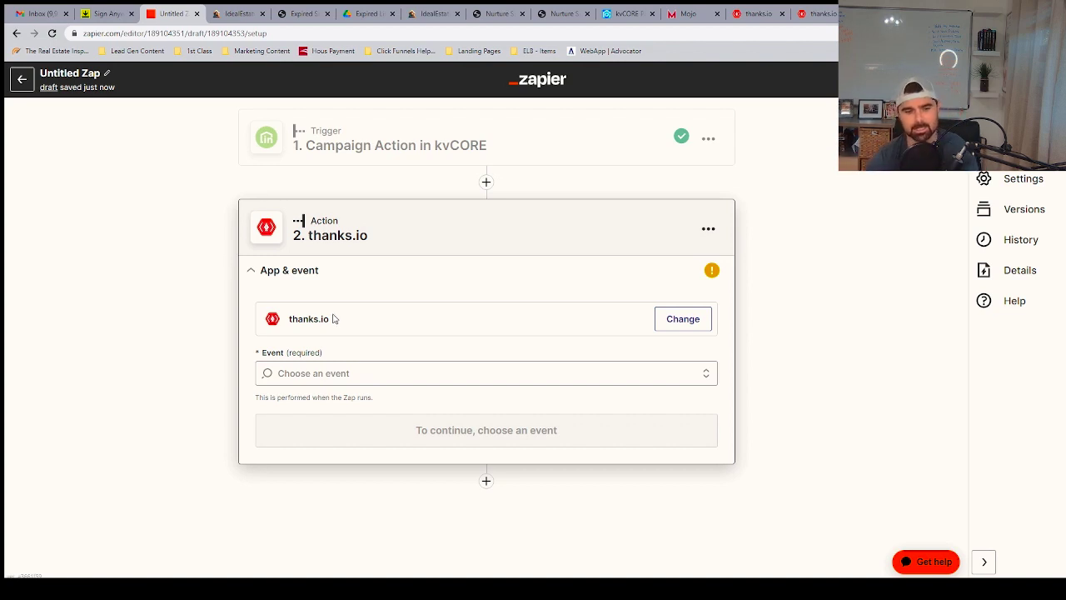
{"action": "left_click", "coordinate": [325, 371]}
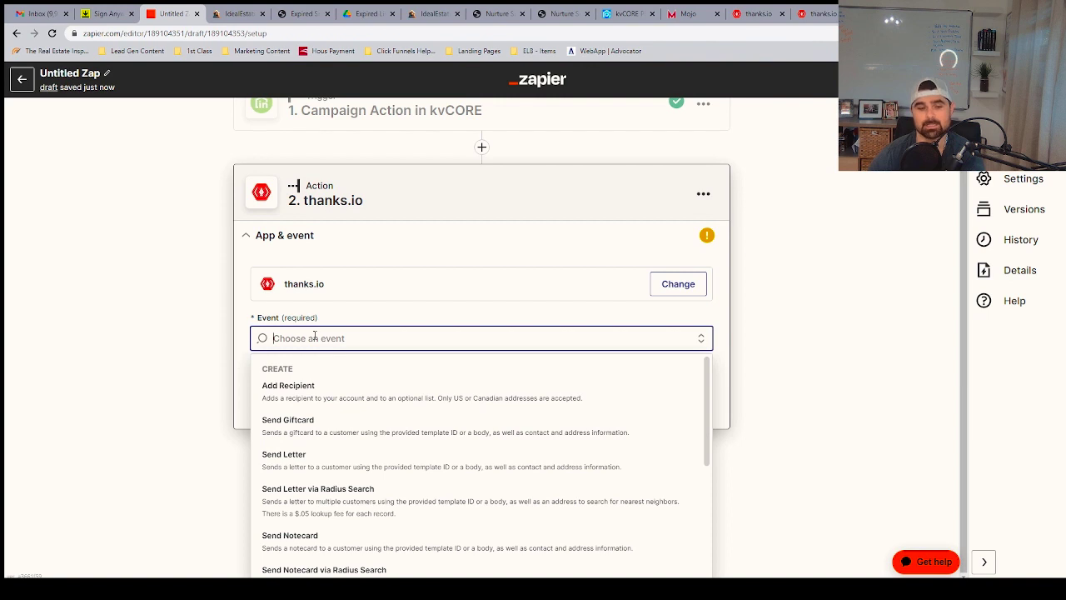
{"action": "left_click", "coordinate": [317, 427]}
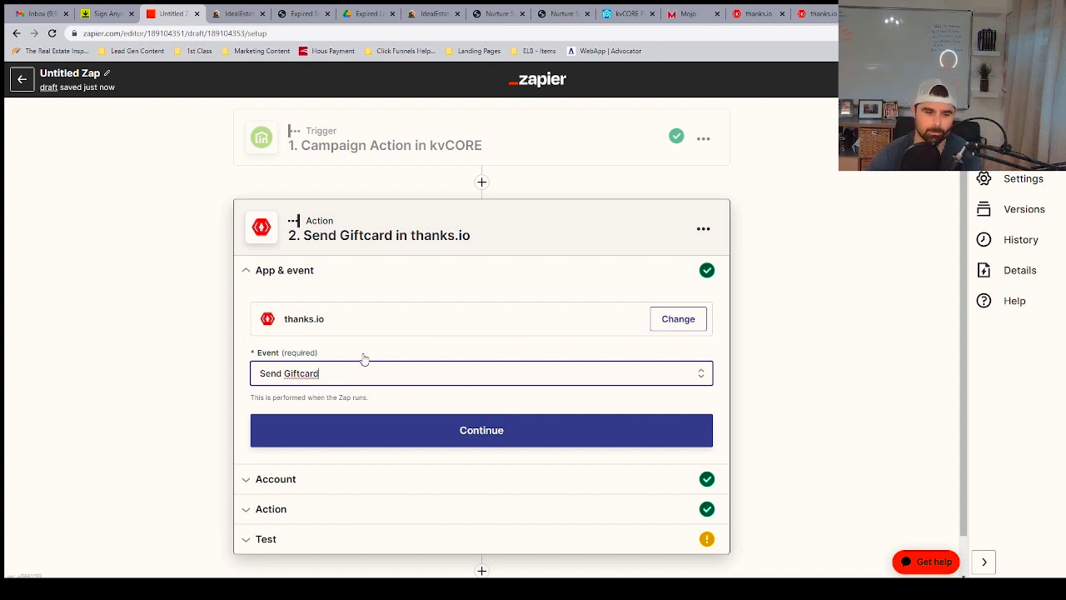
{"action": "left_click", "coordinate": [416, 425]}
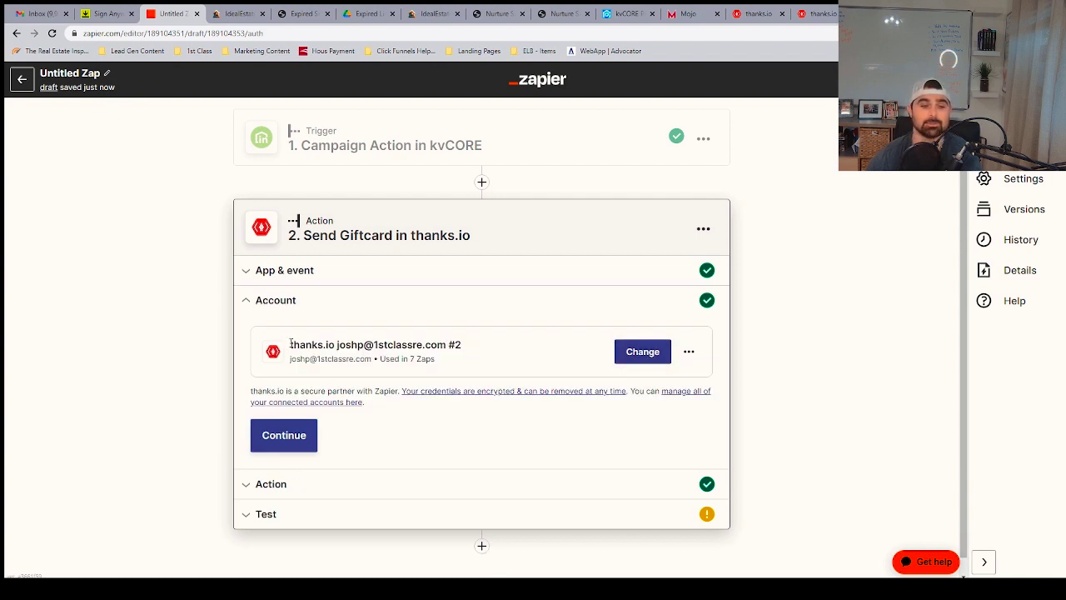
Connect a new thanks.io account to the Send Giftcard action, keep the newest connection (#4) selected and continue to the action fields
{"action": "left_click_drag", "start_coordinate": [291, 344], "coordinate": [462, 344]}
{"action": "left_click", "coordinate": [689, 351]}
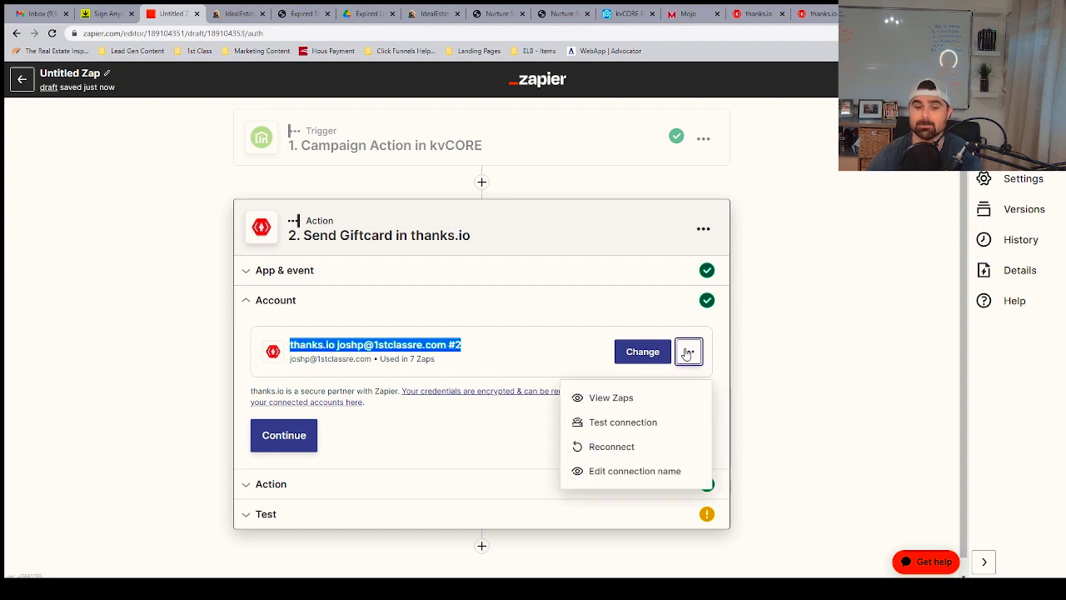
{"action": "left_click", "coordinate": [656, 354]}
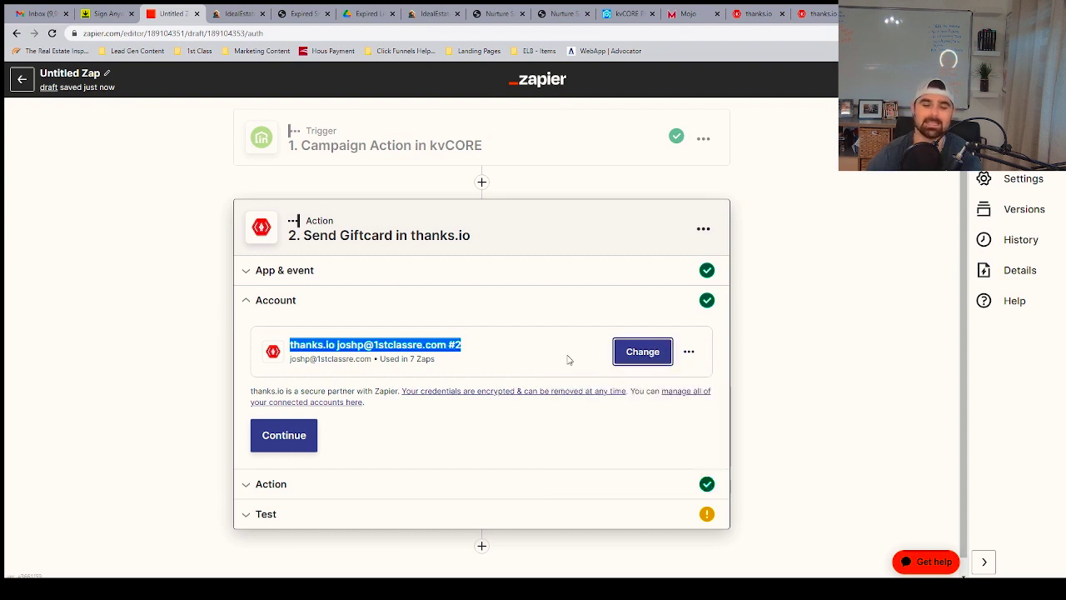
{"action": "scroll", "coordinate": [566, 357], "scroll_direction": "down", "scroll_amount": 1}
{"action": "left_click", "coordinate": [644, 336]}
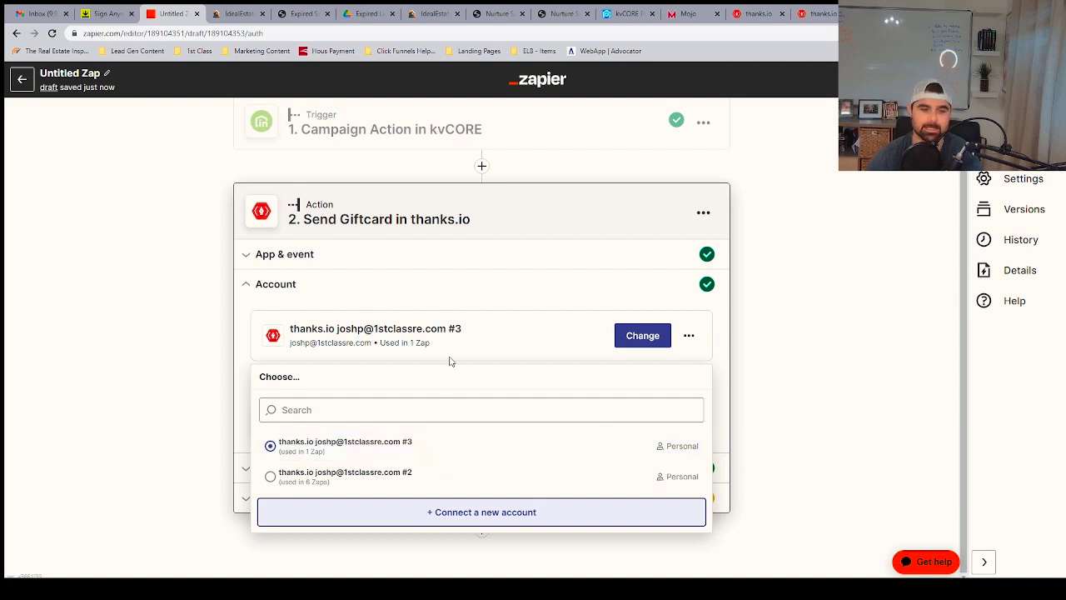
{"action": "left_click", "coordinate": [647, 301]}
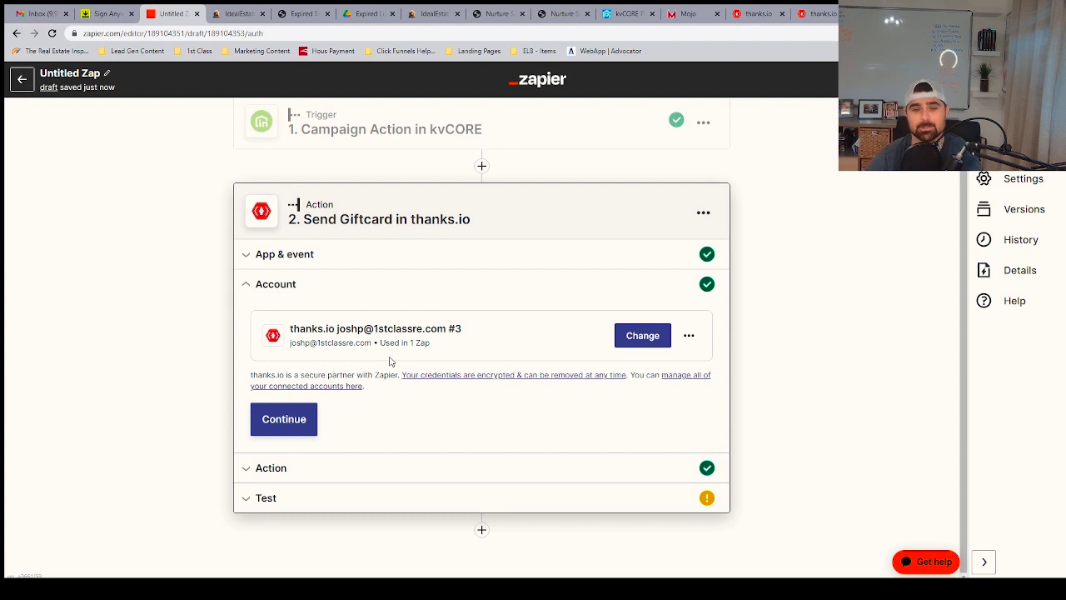
{"action": "left_click", "coordinate": [633, 344]}
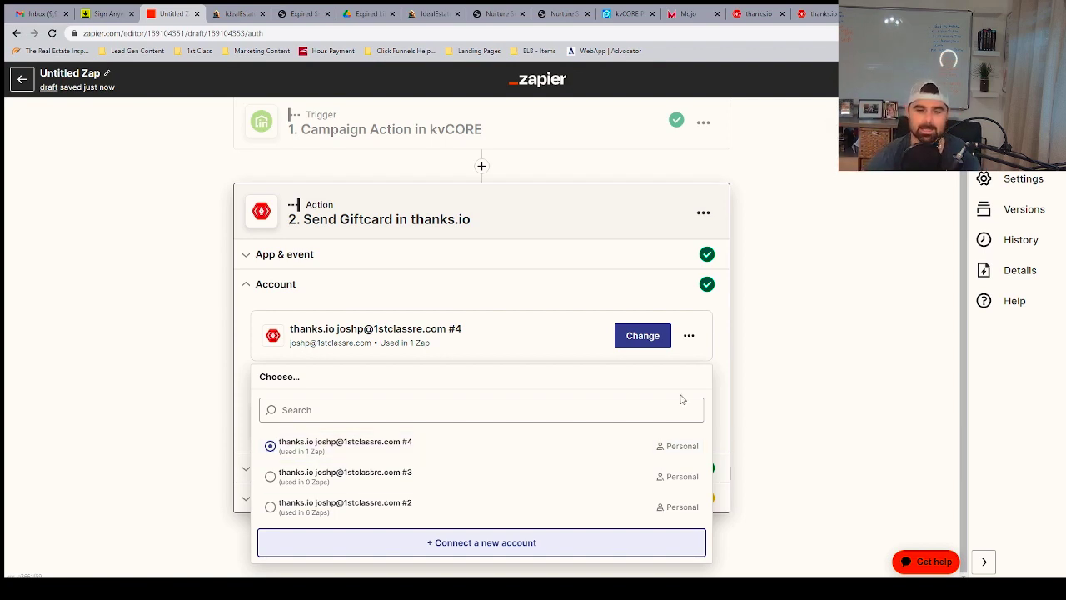
{"action": "left_click", "coordinate": [764, 504]}
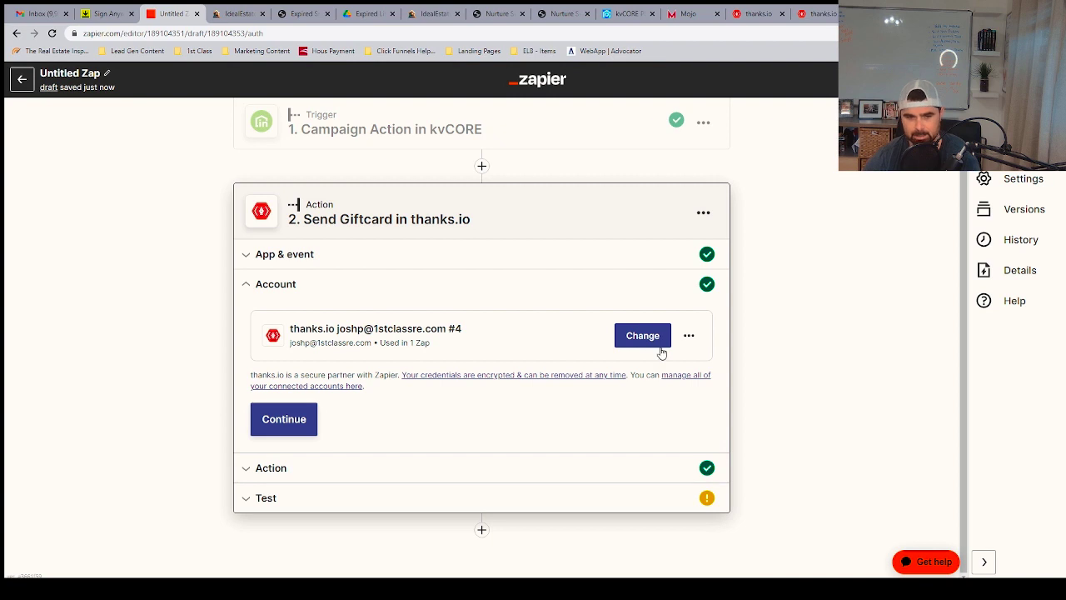
{"action": "left_click", "coordinate": [293, 424]}
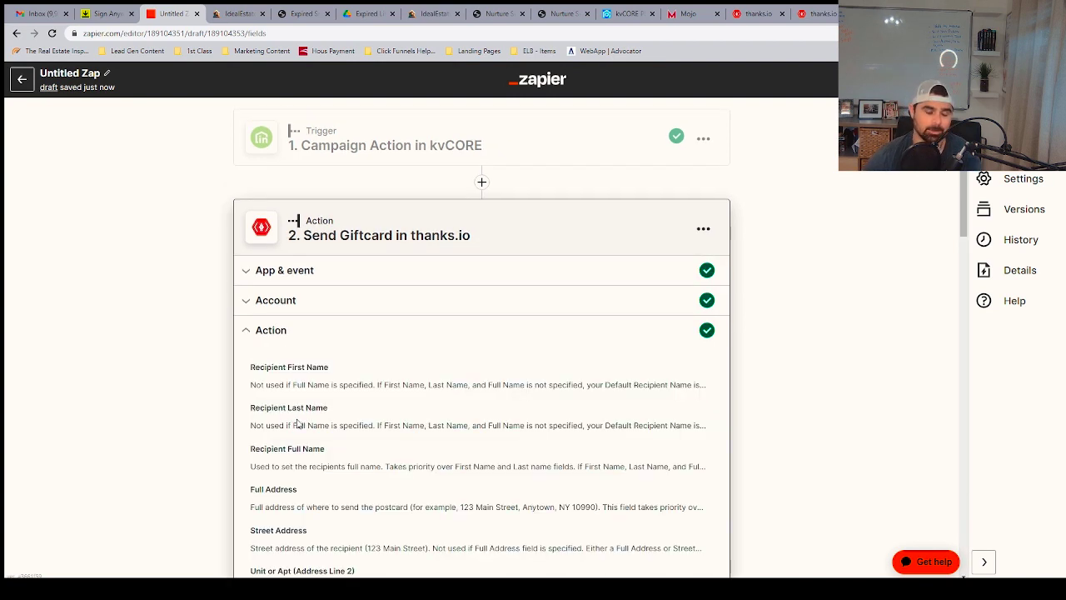
Map the gift card's Recipient First Name to the Firstname value from the kvCORE Campaign Action trigger
{"action": "scroll", "coordinate": [398, 358], "scroll_direction": "down", "scroll_amount": 1}
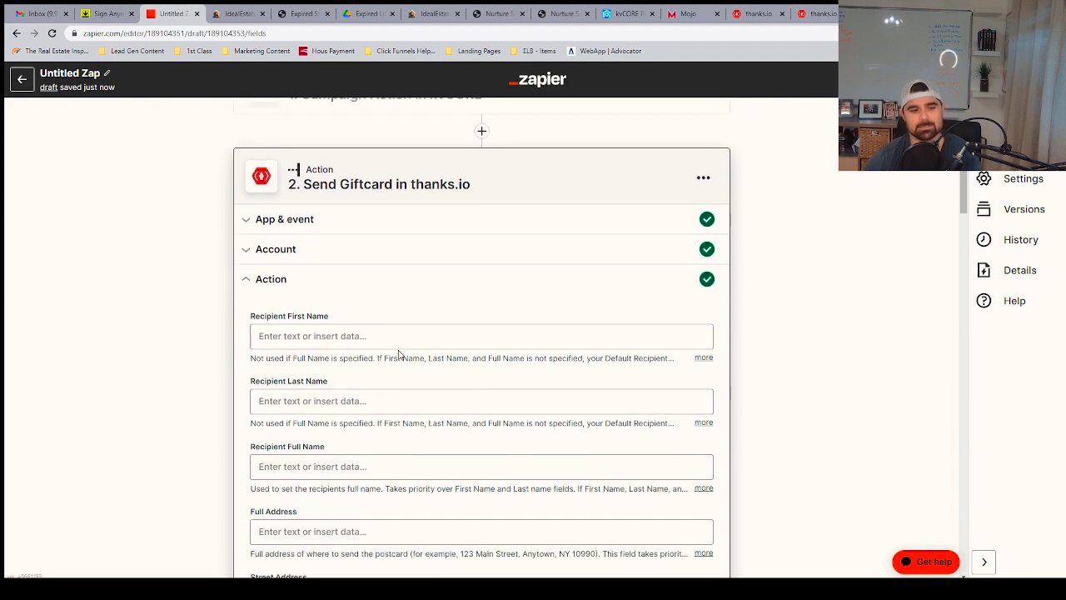
{"action": "scroll", "coordinate": [424, 365], "scroll_direction": "down", "scroll_amount": 1}
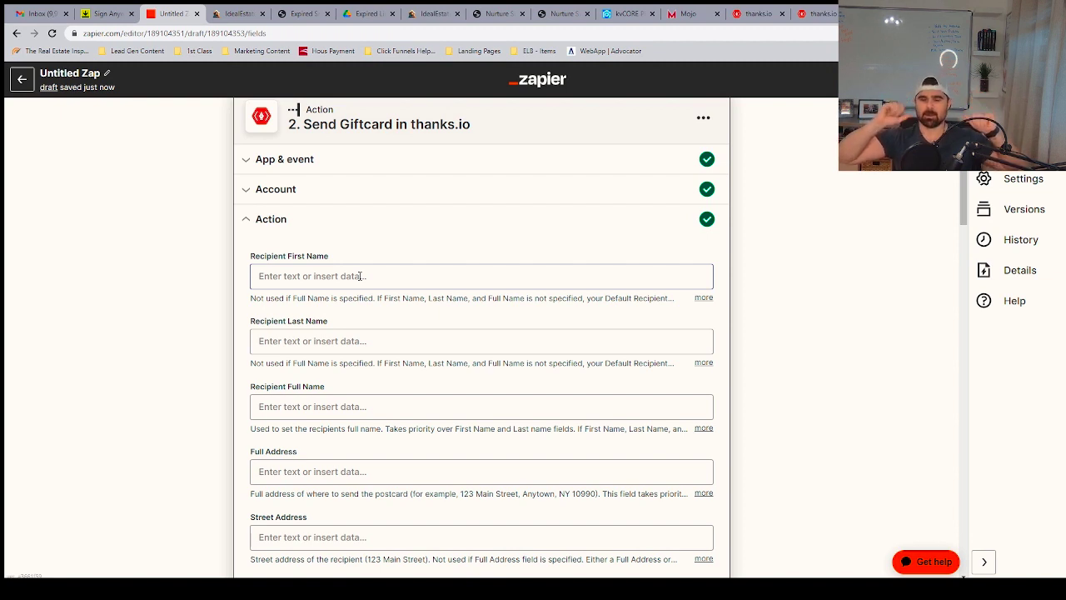
{"action": "left_click", "coordinate": [360, 276]}
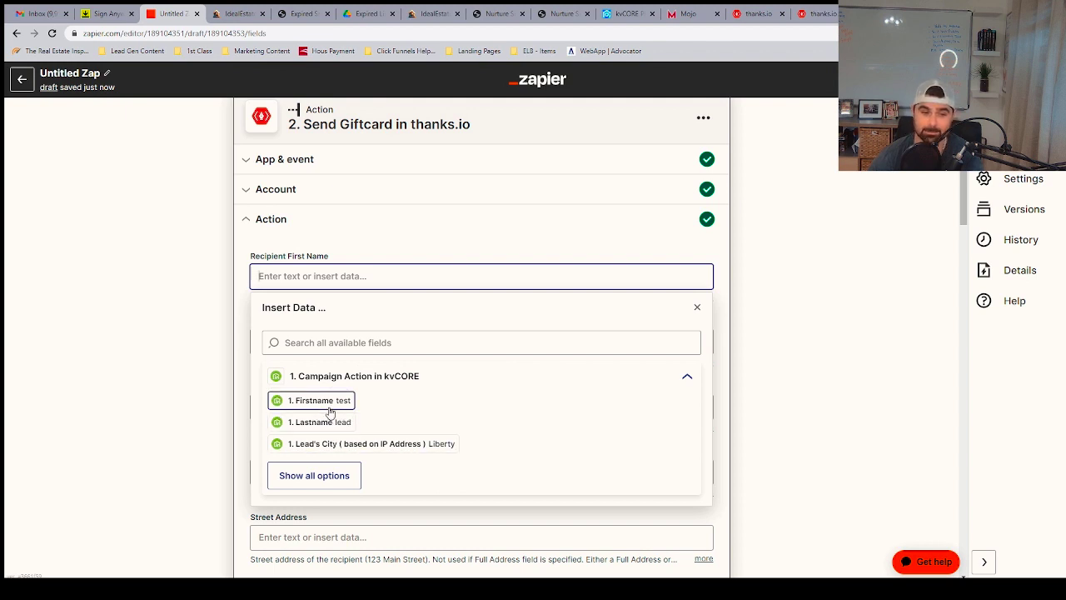
{"action": "left_click", "coordinate": [326, 408]}
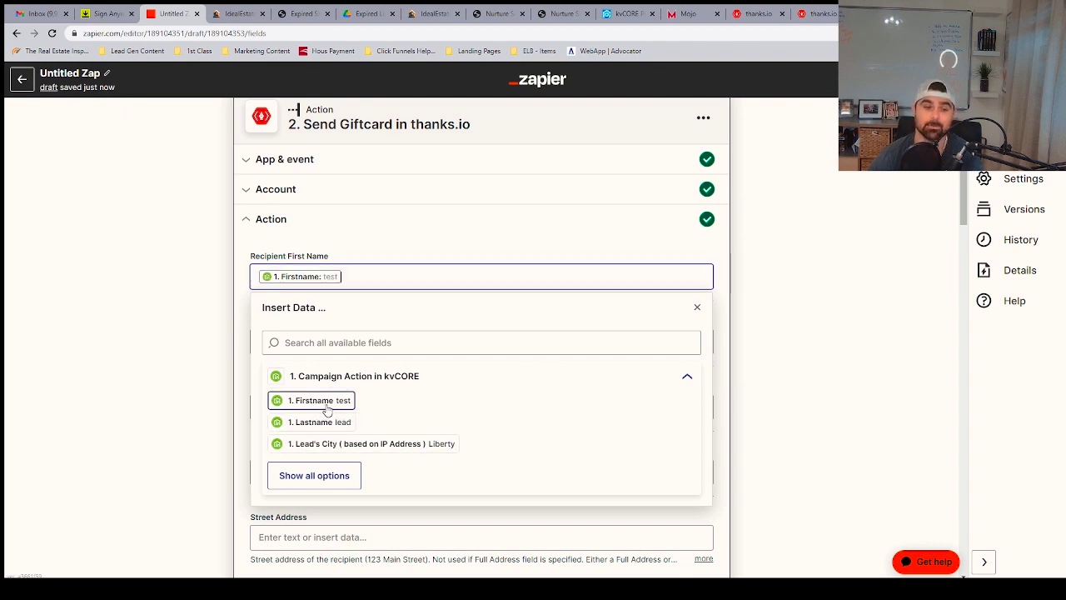
Map the gift card's Street Address to the Street value from the kvCORE Campaign Action trigger
{"action": "left_click", "coordinate": [371, 240]}
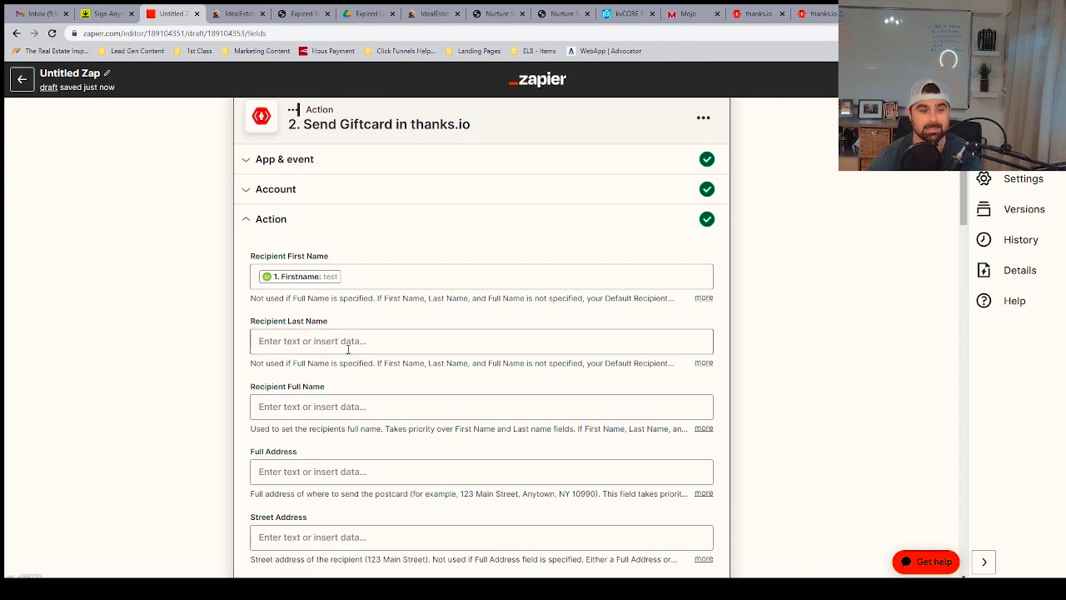
{"action": "scroll", "coordinate": [349, 350], "scroll_direction": "down", "scroll_amount": 1}
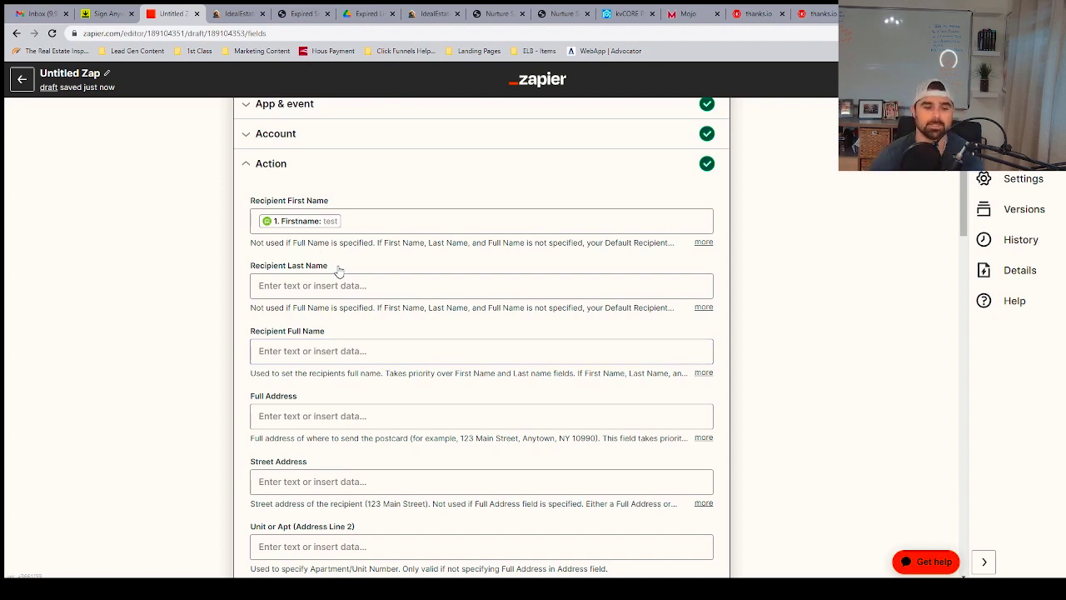
{"action": "scroll", "coordinate": [338, 275], "scroll_direction": "down", "scroll_amount": 2}
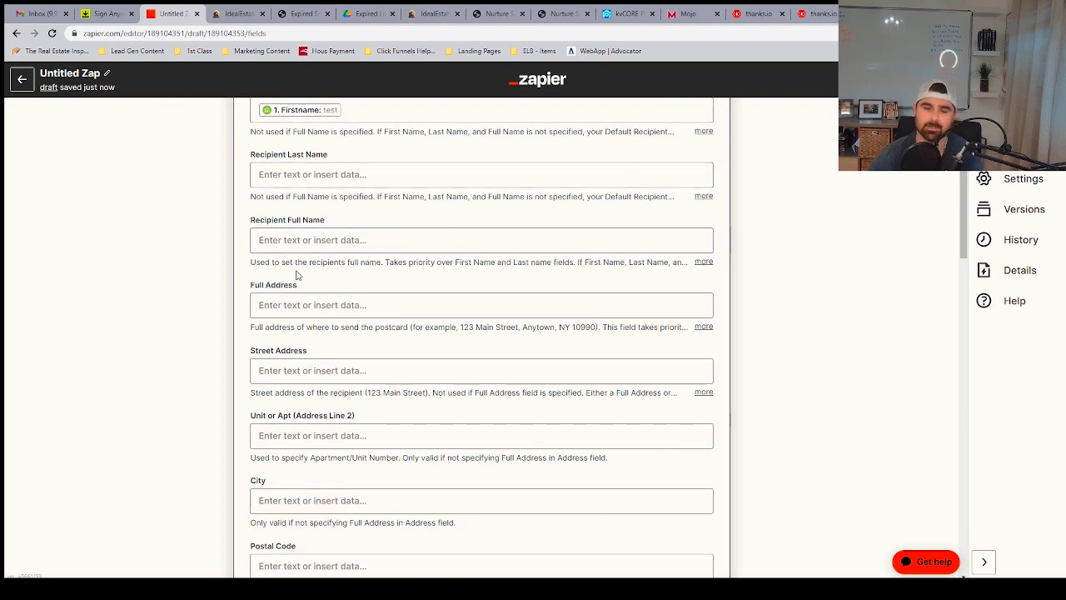
{"action": "scroll", "coordinate": [317, 274], "scroll_direction": "down", "scroll_amount": 1}
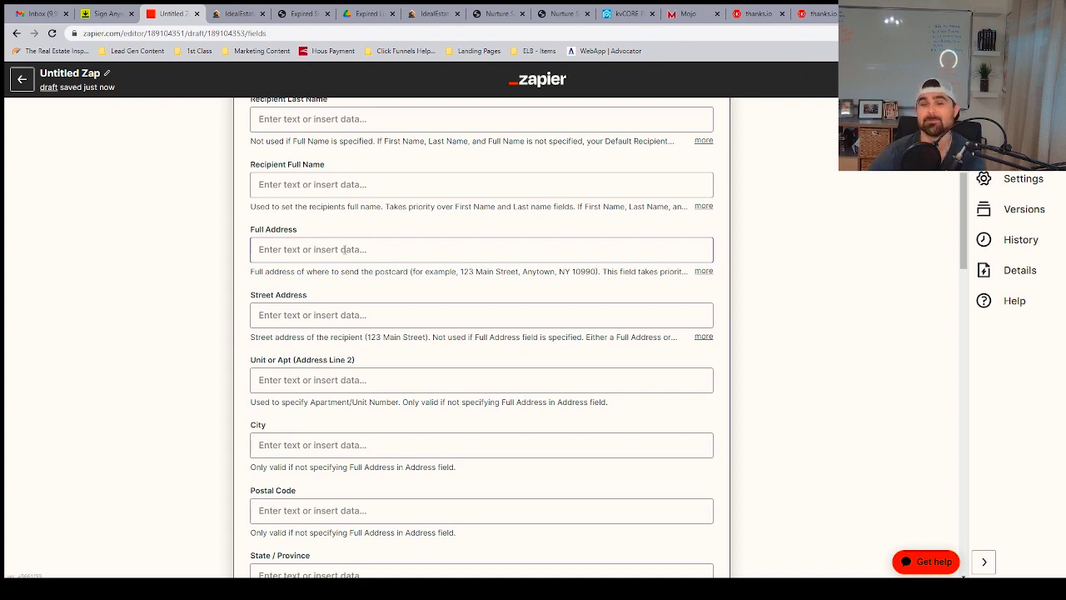
{"action": "scroll", "coordinate": [344, 250], "scroll_direction": "down", "scroll_amount": 1}
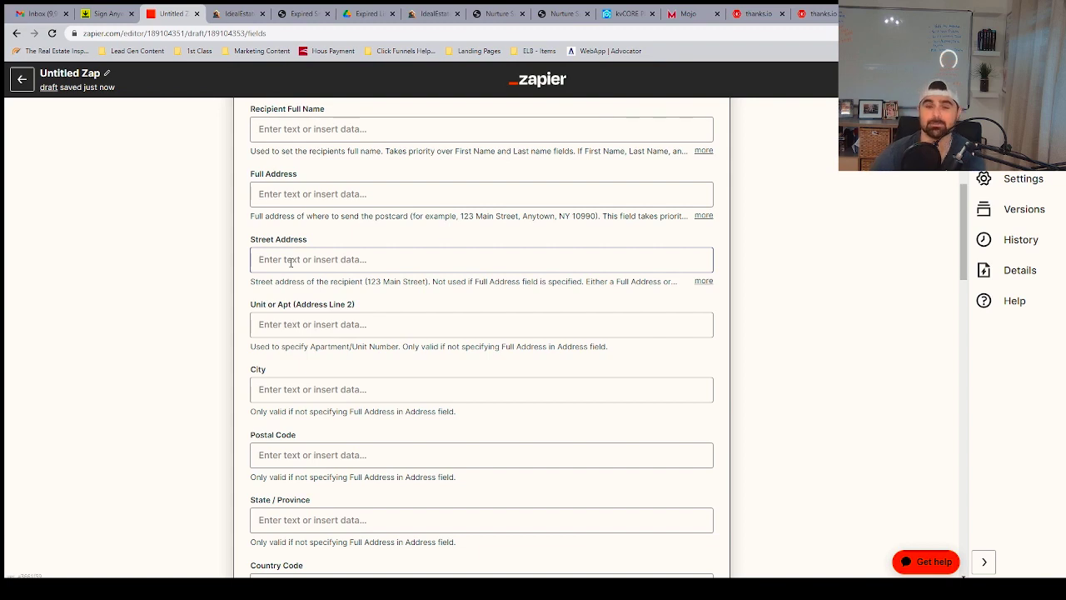
{"action": "left_click", "coordinate": [291, 260]}
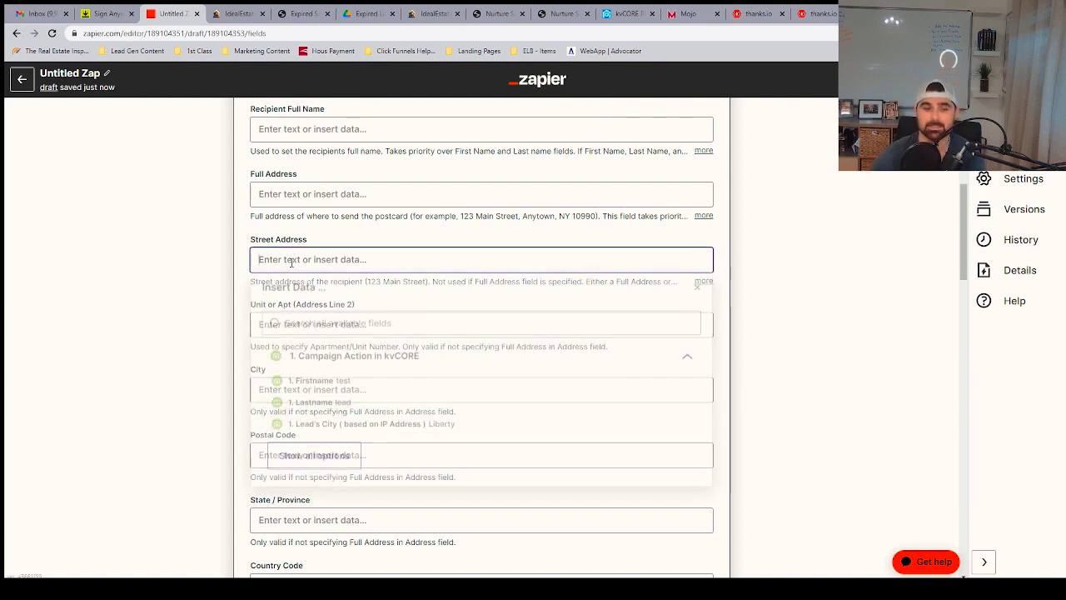
{"action": "left_click", "coordinate": [333, 460]}
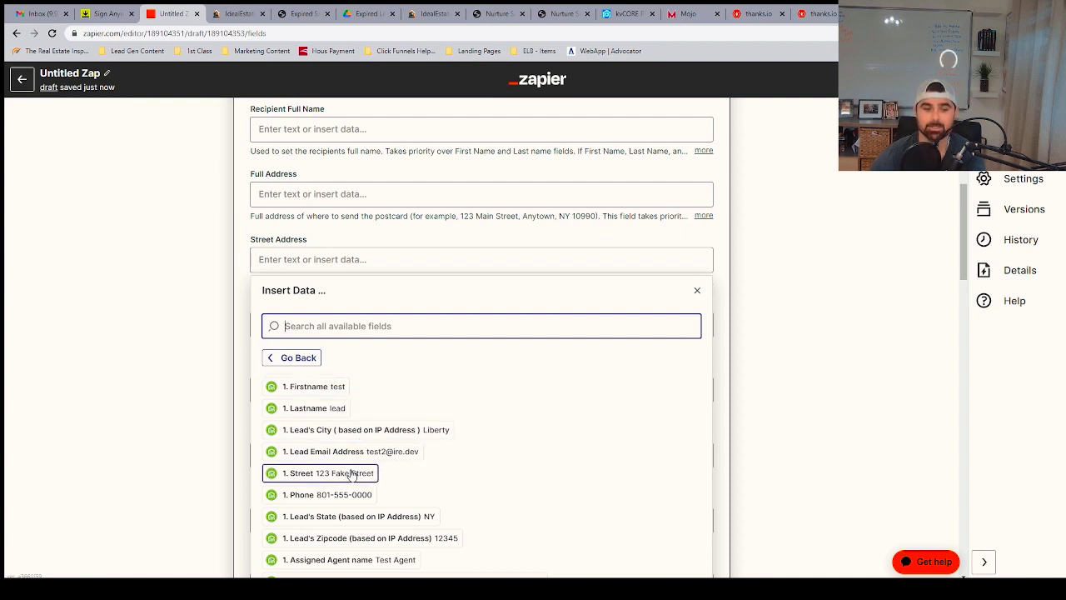
{"action": "left_click", "coordinate": [356, 482]}
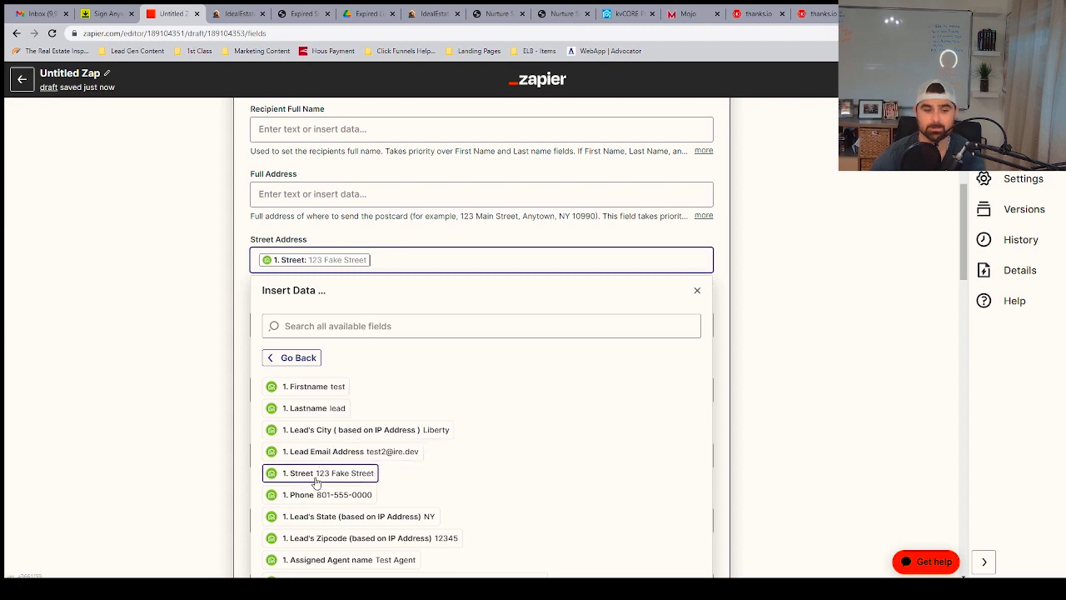
{"action": "left_click", "coordinate": [296, 359]}
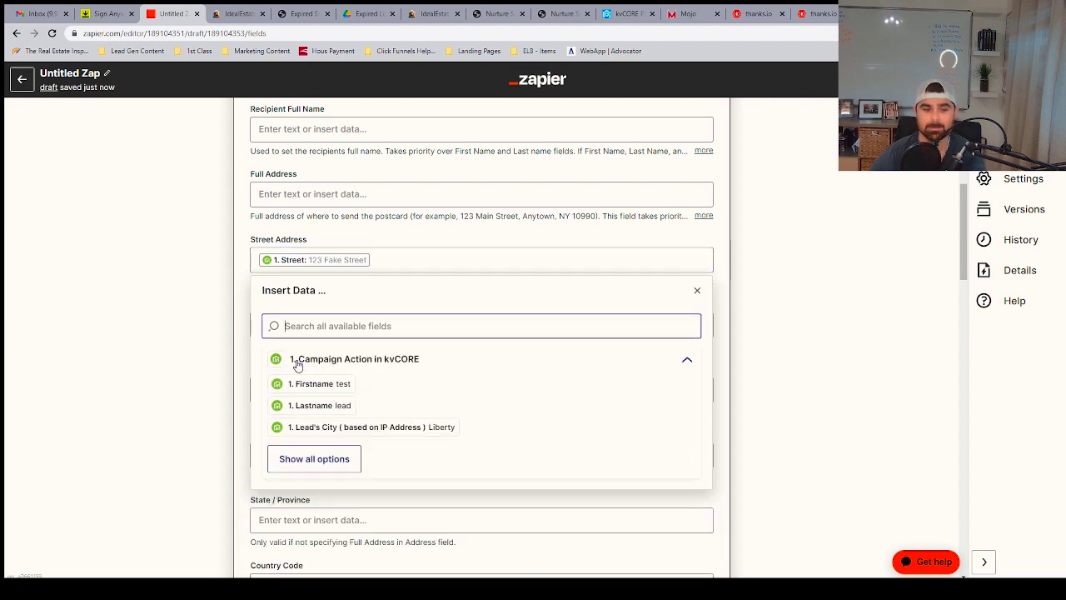
{"action": "left_click", "coordinate": [327, 464]}
{"action": "scroll", "coordinate": [332, 461], "scroll_direction": "down", "scroll_amount": 1}
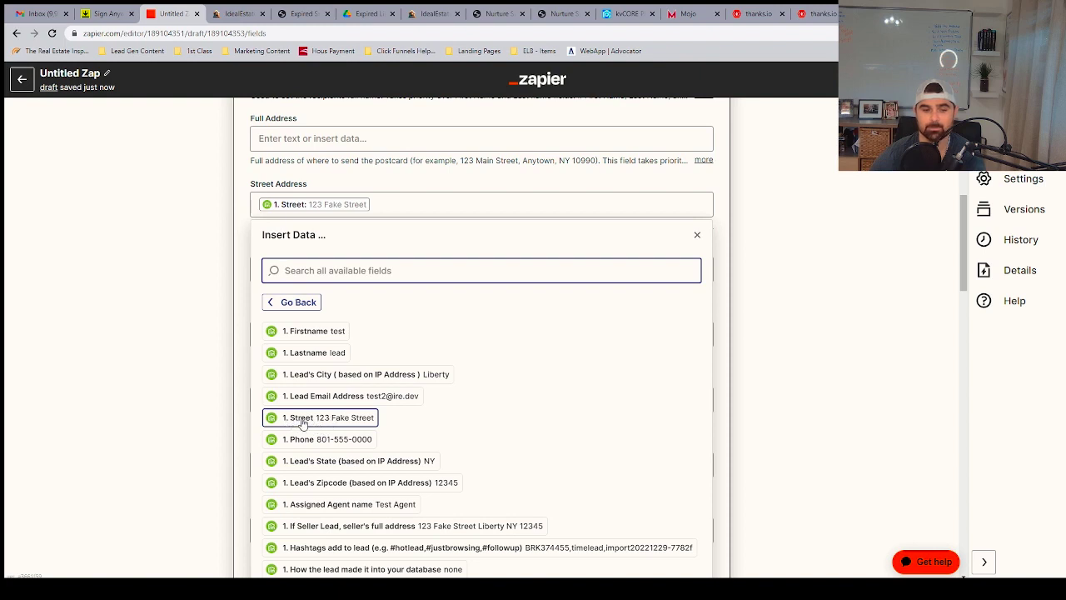
{"action": "left_click", "coordinate": [318, 419]}
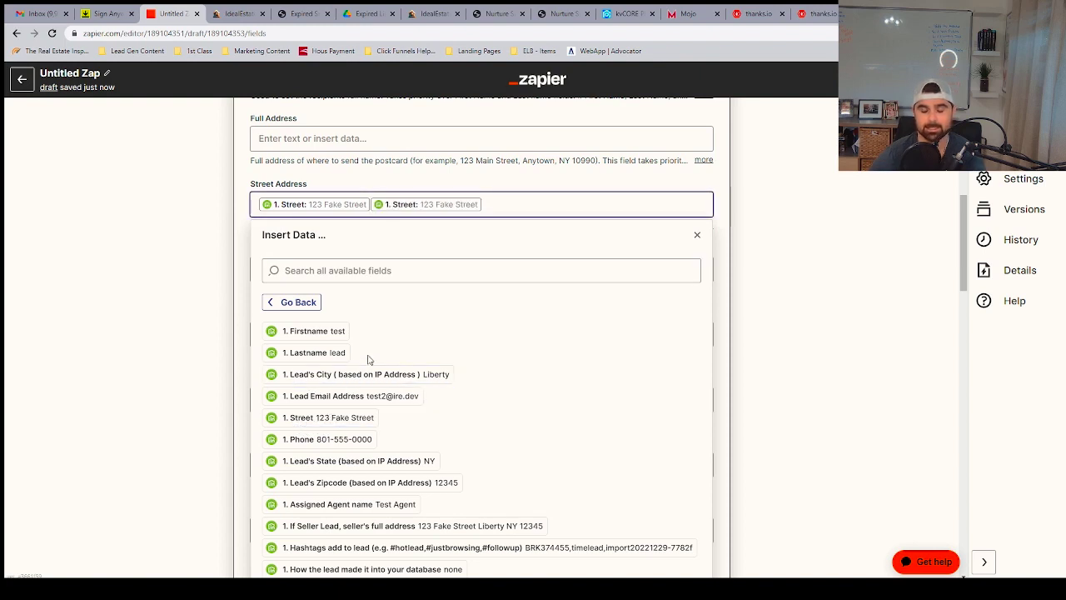
{"action": "key", "text": "BackSpace"}
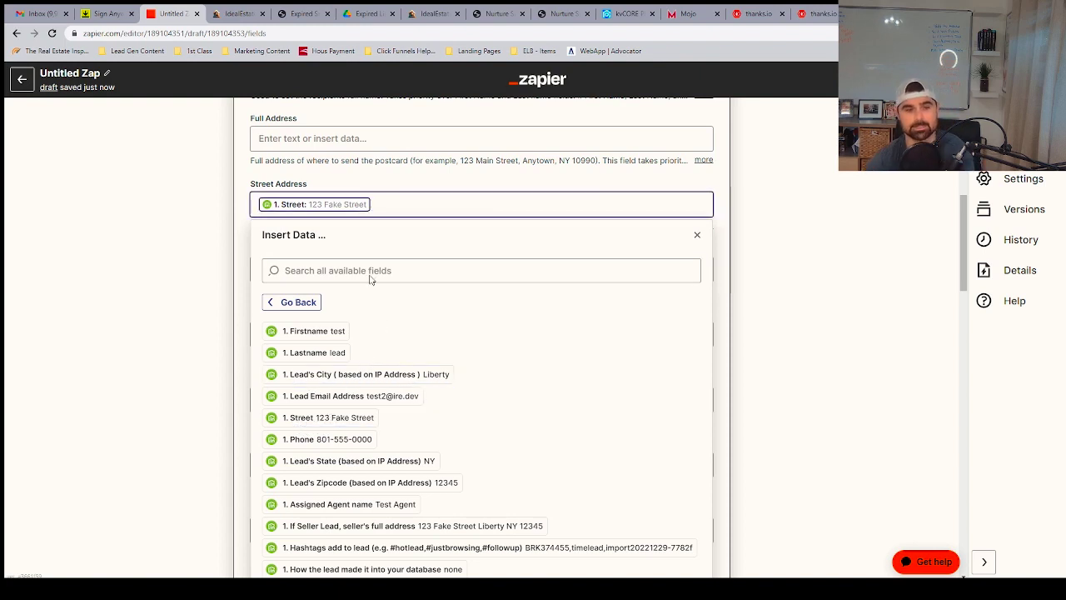
{"action": "left_click", "coordinate": [369, 182]}
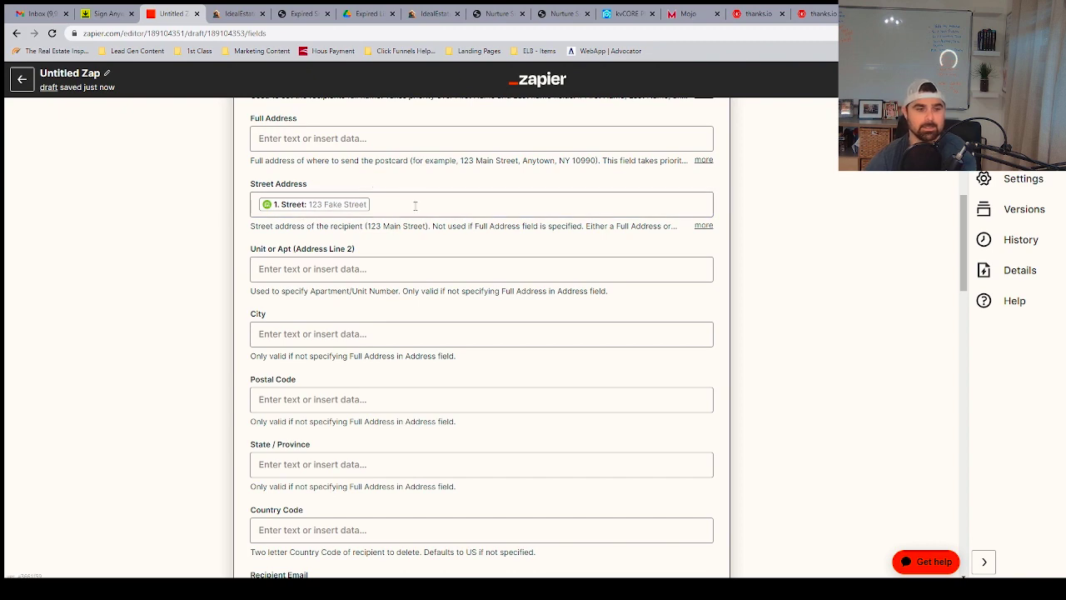
Check all available kvCORE trigger values for one that suits the Unit or Apt (Address Line 2) field
{"action": "left_click", "coordinate": [324, 267]}
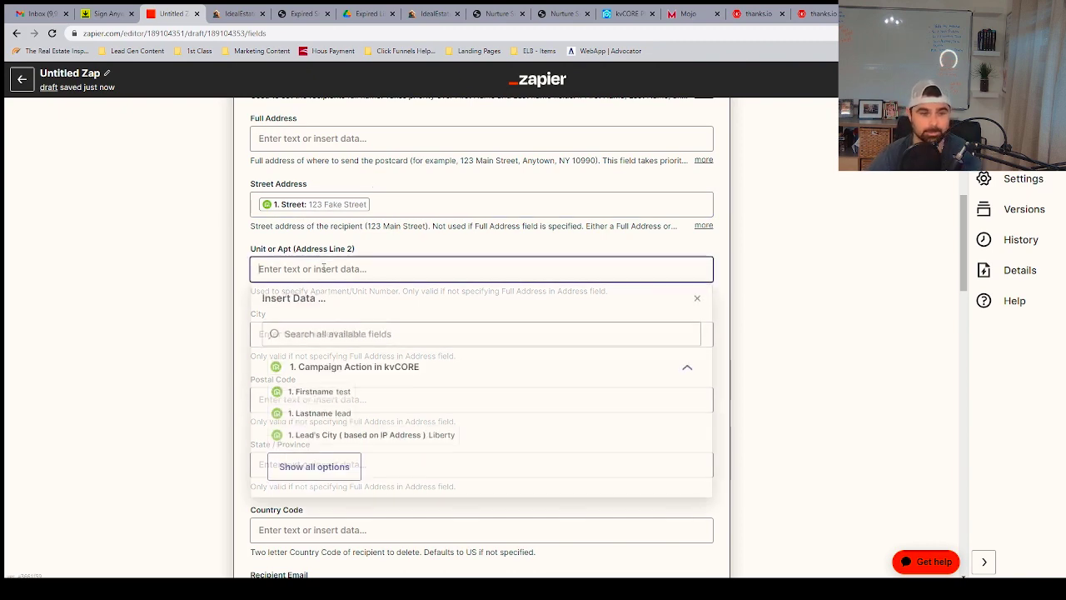
{"action": "left_click", "coordinate": [333, 469]}
{"action": "scroll", "coordinate": [350, 439], "scroll_direction": "down", "scroll_amount": 2}
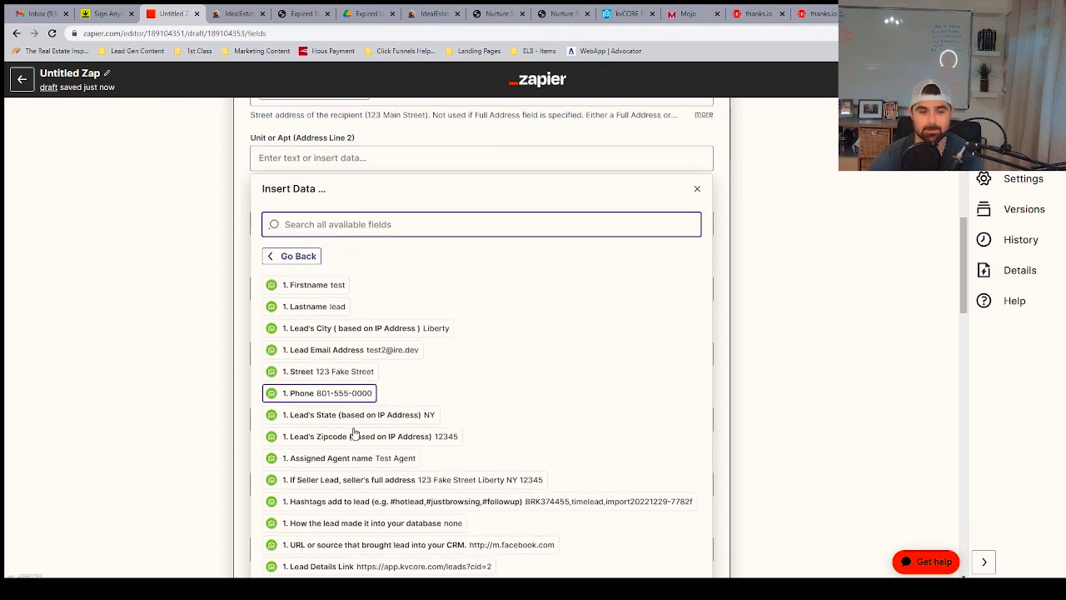
{"action": "left_click", "coordinate": [372, 135]}
Map the gift card's City to the Lead's City (based on IP Address) value from the kvCORE trigger
{"action": "left_click", "coordinate": [352, 222]}
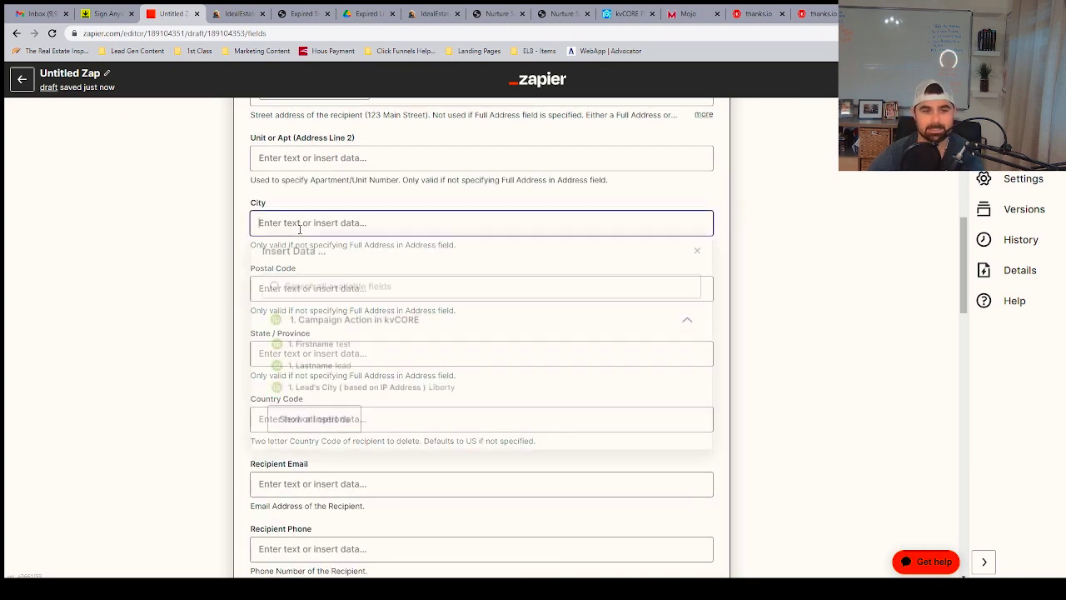
{"action": "left_click", "coordinate": [328, 422]}
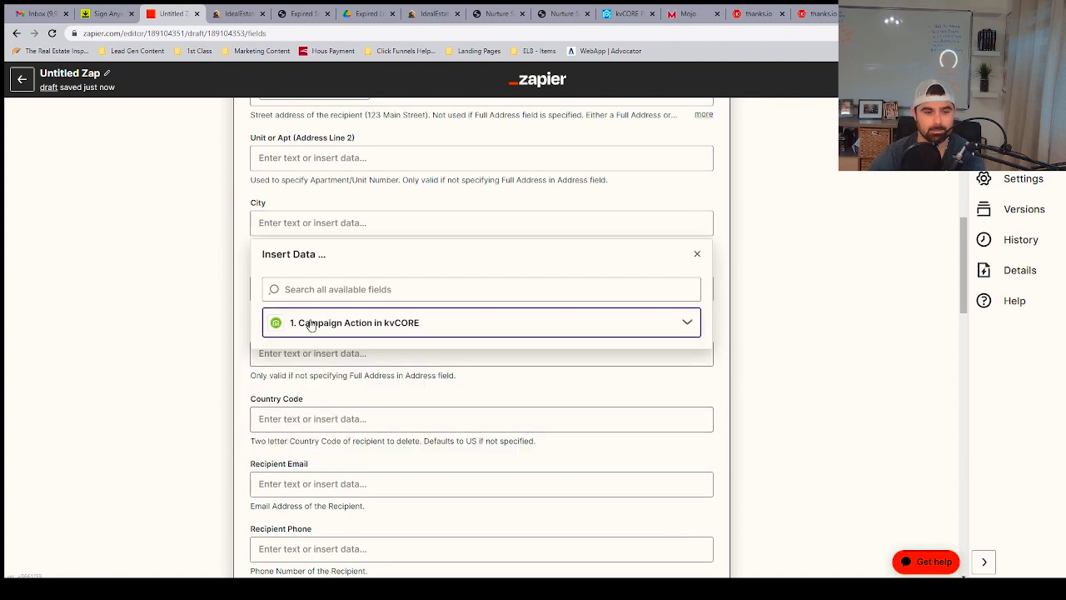
{"action": "left_click", "coordinate": [302, 282]}
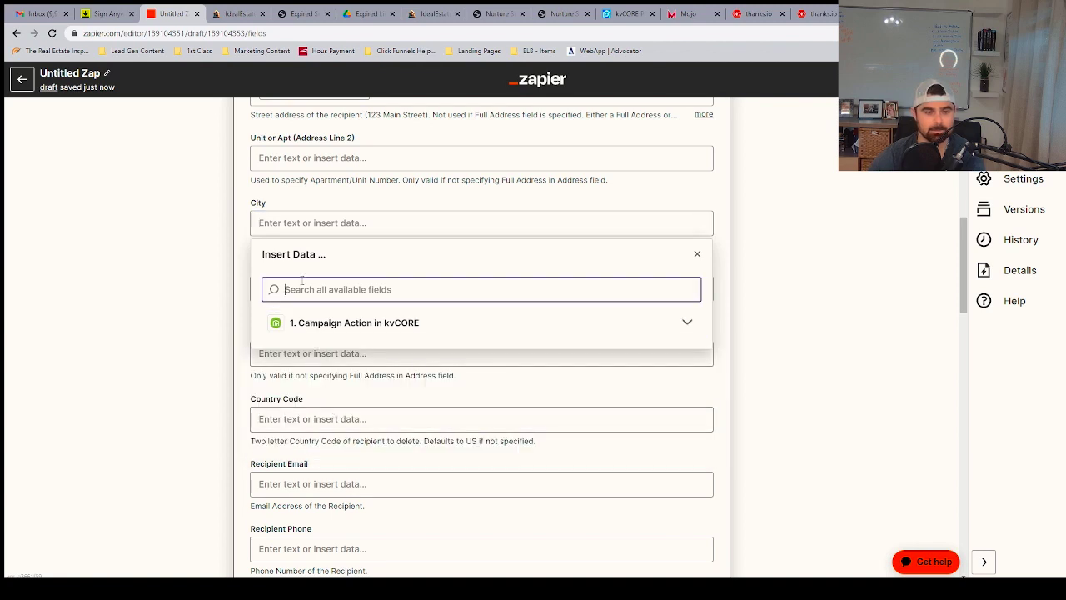
{"action": "left_click", "coordinate": [309, 200]}
{"action": "left_click", "coordinate": [332, 222]}
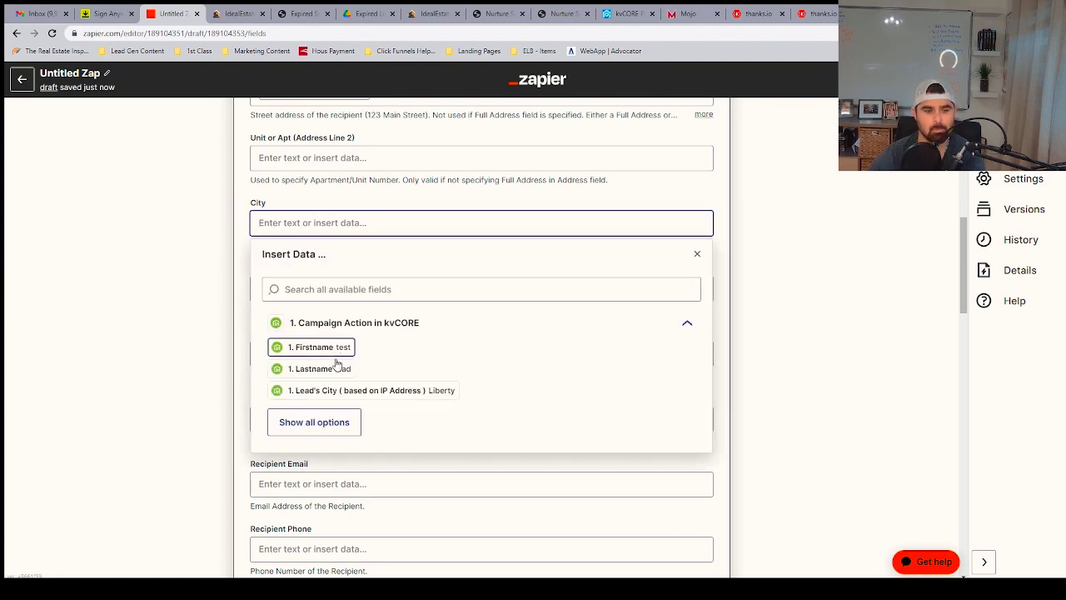
{"action": "left_click", "coordinate": [312, 421]}
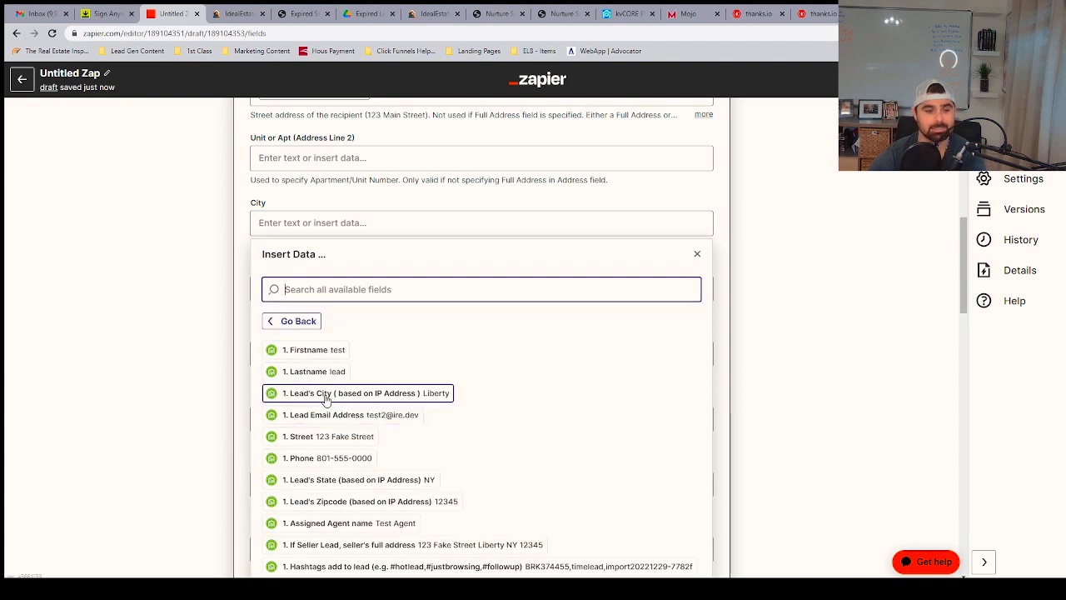
{"action": "left_click", "coordinate": [326, 393]}
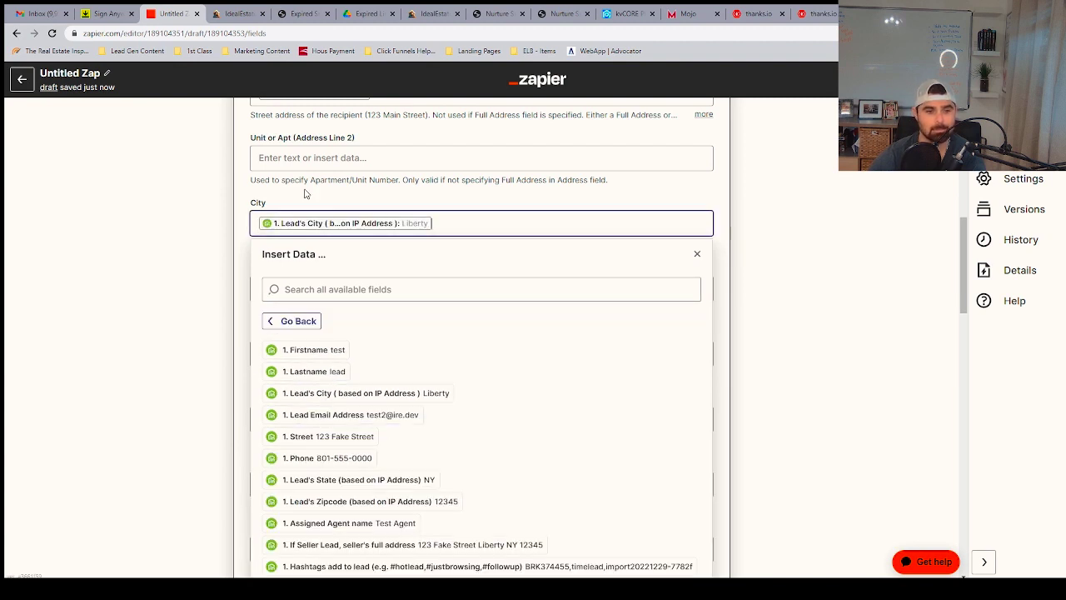
{"action": "left_click", "coordinate": [329, 281]}
Map the Postal Code to the Lead's Zipcode (based on IP Address) value, leaving no stray text in the field
{"action": "left_click", "coordinate": [323, 281]}
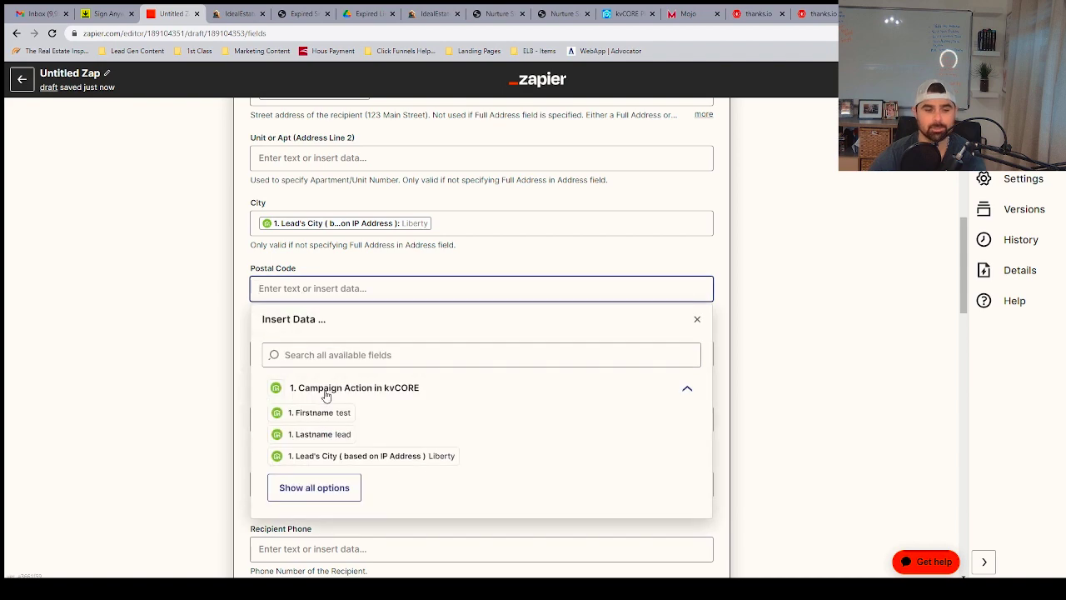
{"action": "type", "text": "1"}
{"action": "left_click", "coordinate": [323, 487]}
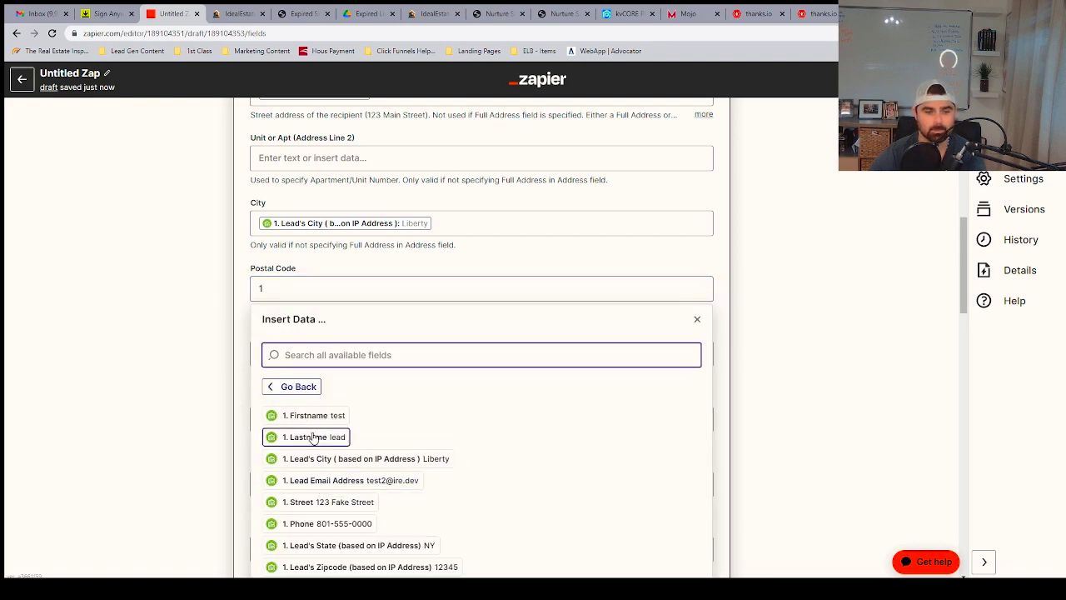
{"action": "scroll", "coordinate": [317, 436], "scroll_direction": "down", "scroll_amount": 1}
{"action": "scroll", "coordinate": [316, 465], "scroll_direction": "down", "scroll_amount": 1}
{"action": "left_click", "coordinate": [340, 455]}
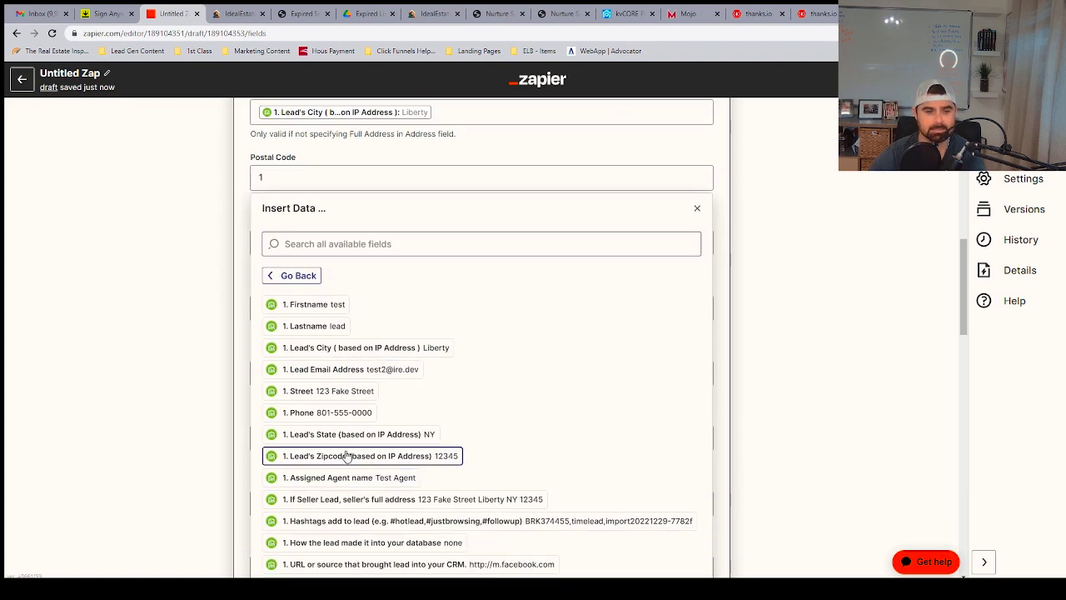
{"action": "left_click_drag", "start_coordinate": [267, 179], "coordinate": [253, 178]}
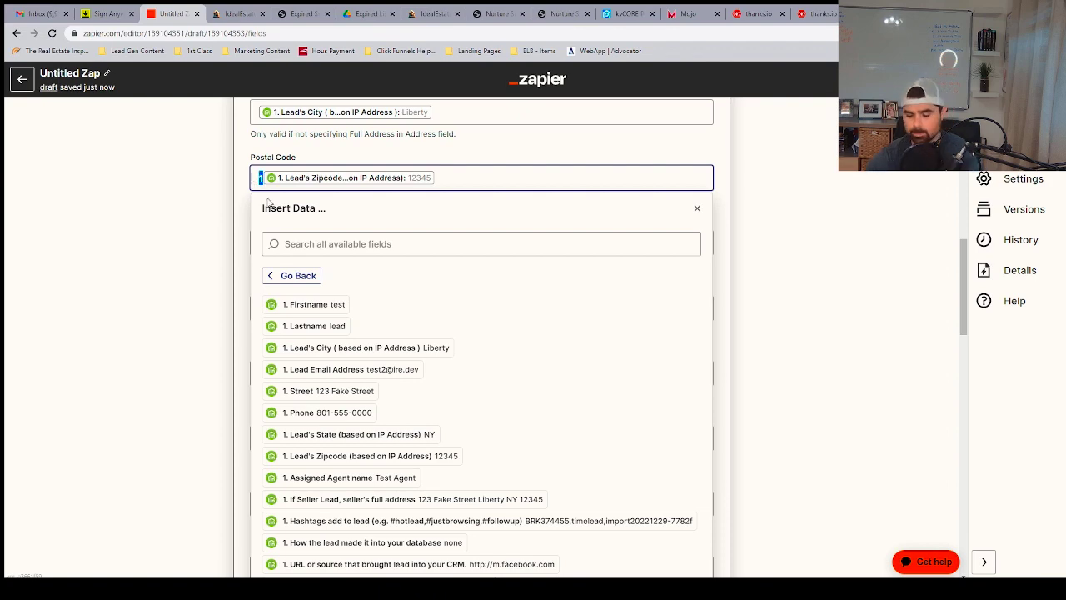
{"action": "key", "text": "BackSpace"}
{"action": "left_click", "coordinate": [345, 135]}
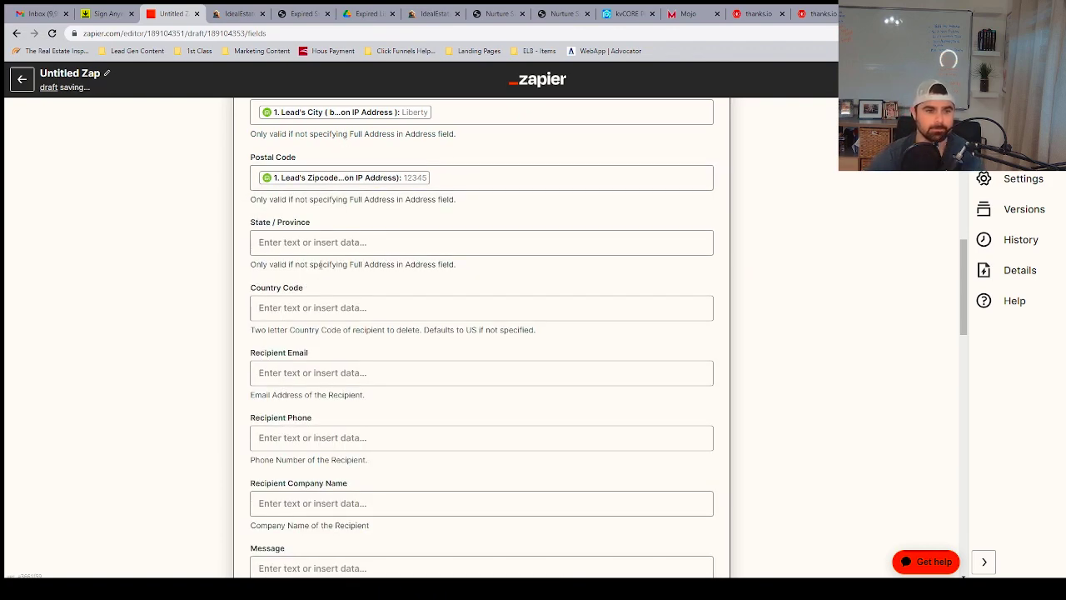
Map the State / Province to the Lead's State (based on IP Address) value from the kvCORE trigger
{"action": "left_click", "coordinate": [341, 242]}
{"action": "scroll", "coordinate": [329, 400], "scroll_direction": "down", "scroll_amount": 1}
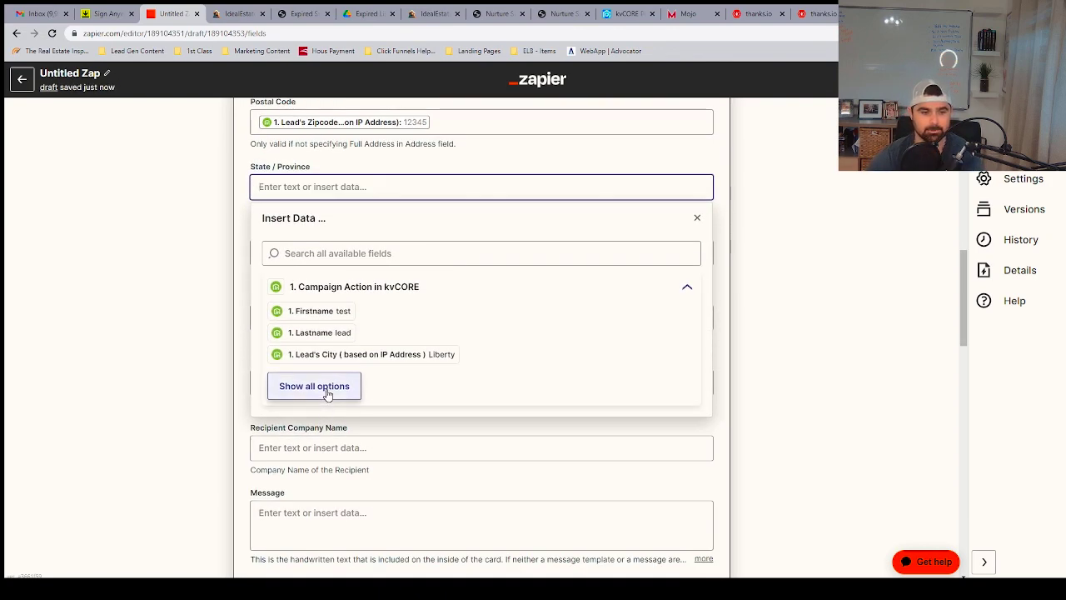
{"action": "left_click", "coordinate": [326, 393]}
{"action": "scroll", "coordinate": [333, 381], "scroll_direction": "down", "scroll_amount": 1}
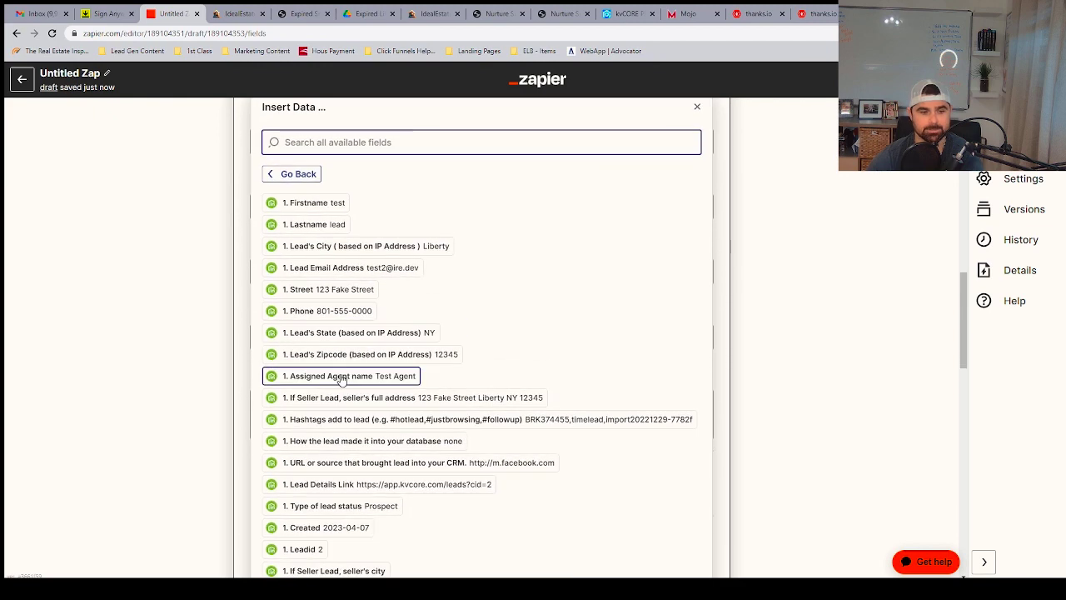
{"action": "left_click", "coordinate": [350, 333]}
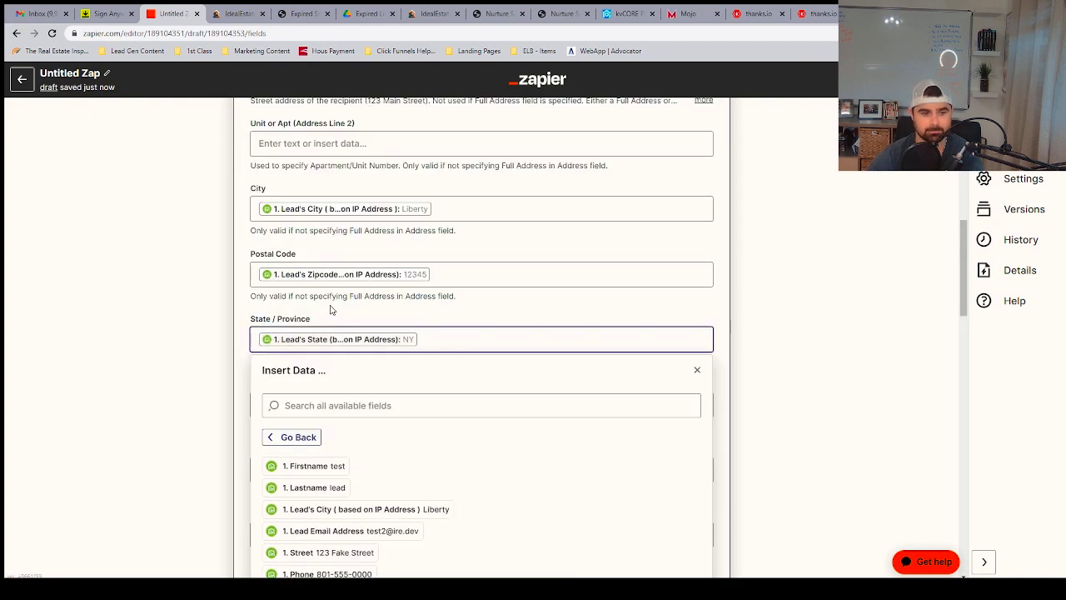
{"action": "left_click", "coordinate": [334, 312]}
Review the remaining gift card fields, from Country Code and recipient contact details to the message, handwriting style and image template
{"action": "scroll", "coordinate": [334, 316], "scroll_direction": "down", "scroll_amount": 1}
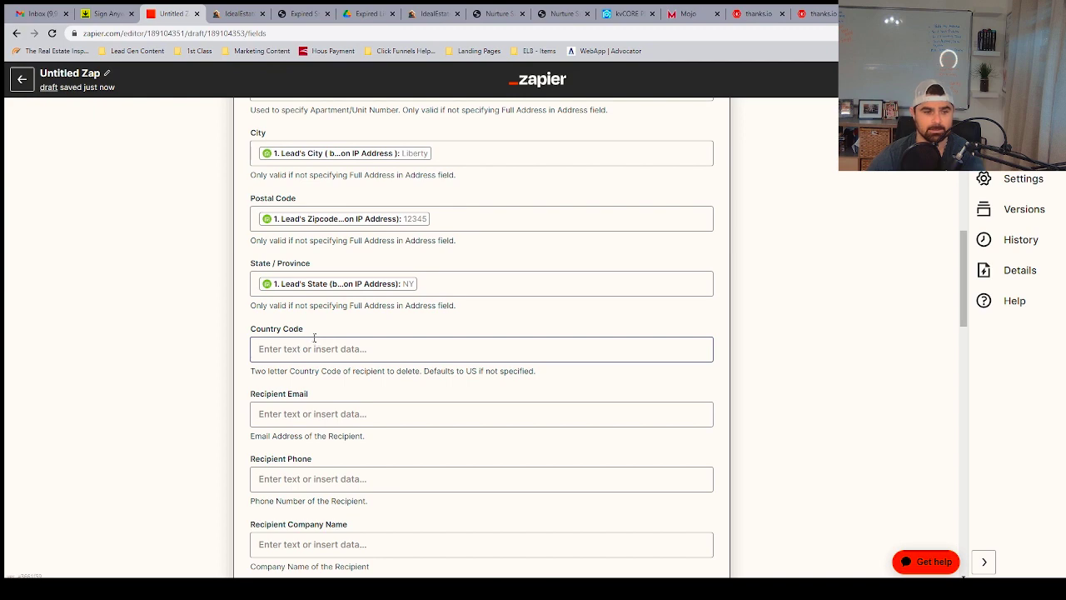
{"action": "scroll", "coordinate": [319, 320], "scroll_direction": "down", "scroll_amount": 1}
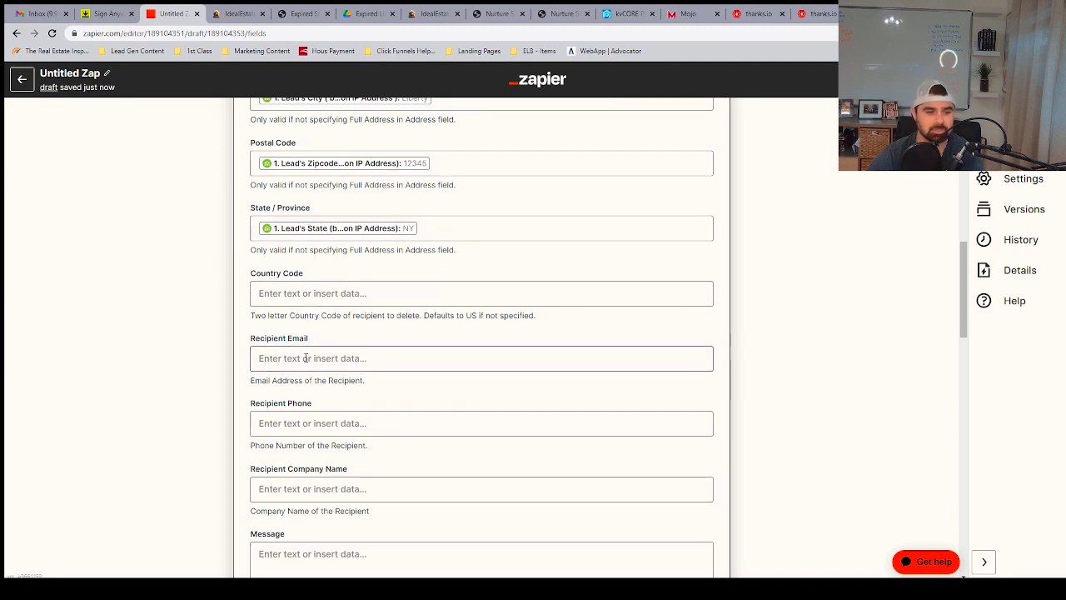
{"action": "scroll", "coordinate": [308, 358], "scroll_direction": "down", "scroll_amount": 1}
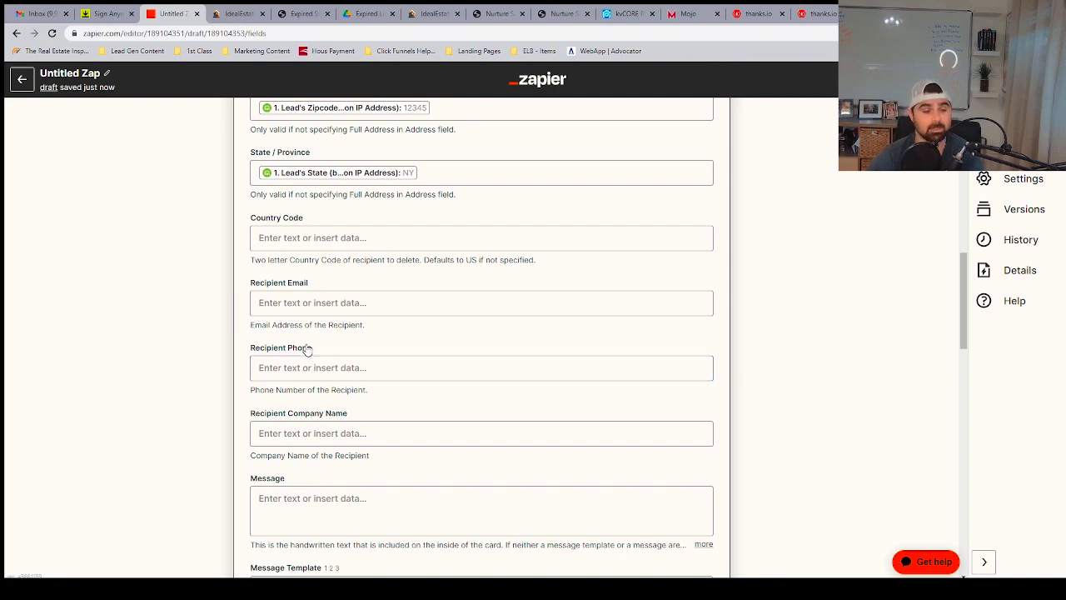
{"action": "scroll", "coordinate": [307, 354], "scroll_direction": "down", "scroll_amount": 1}
{"action": "scroll", "coordinate": [321, 360], "scroll_direction": "down", "scroll_amount": 1}
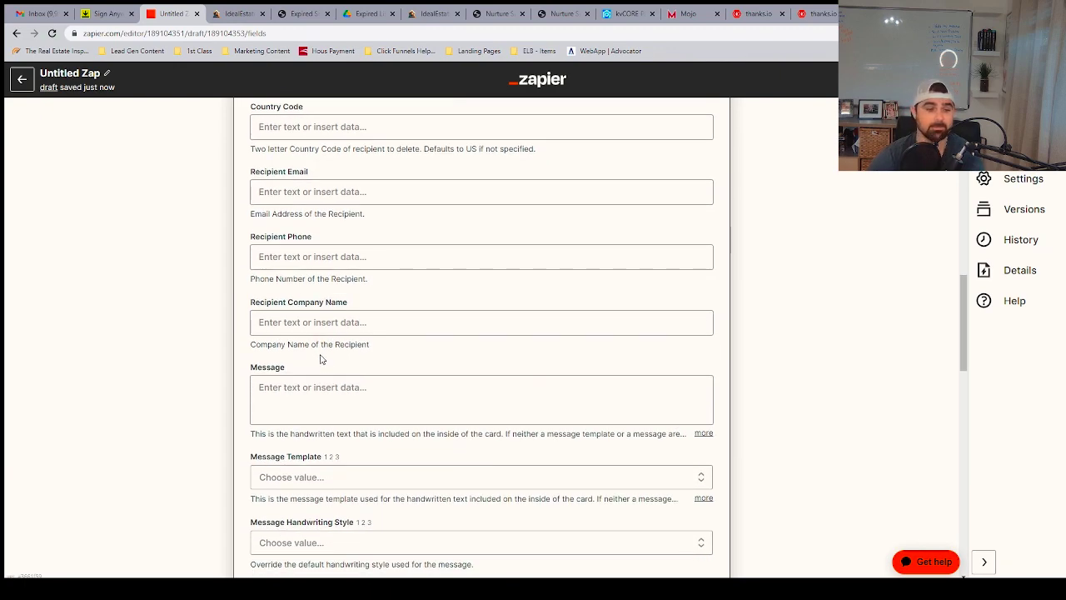
{"action": "scroll", "coordinate": [321, 357], "scroll_direction": "down", "scroll_amount": 1}
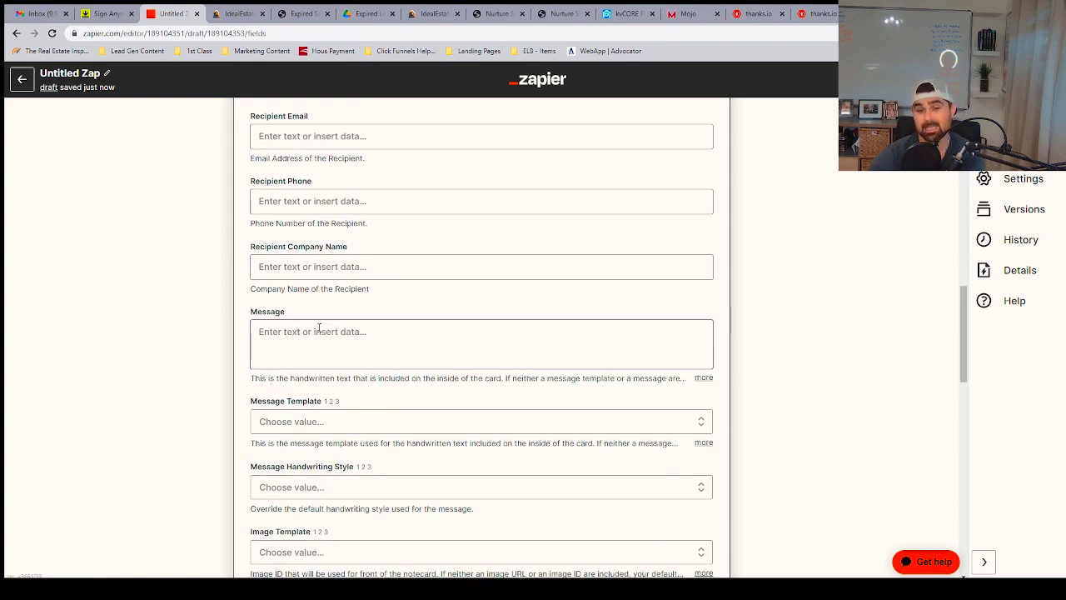
{"action": "scroll", "coordinate": [321, 358], "scroll_direction": "down", "scroll_amount": 1}
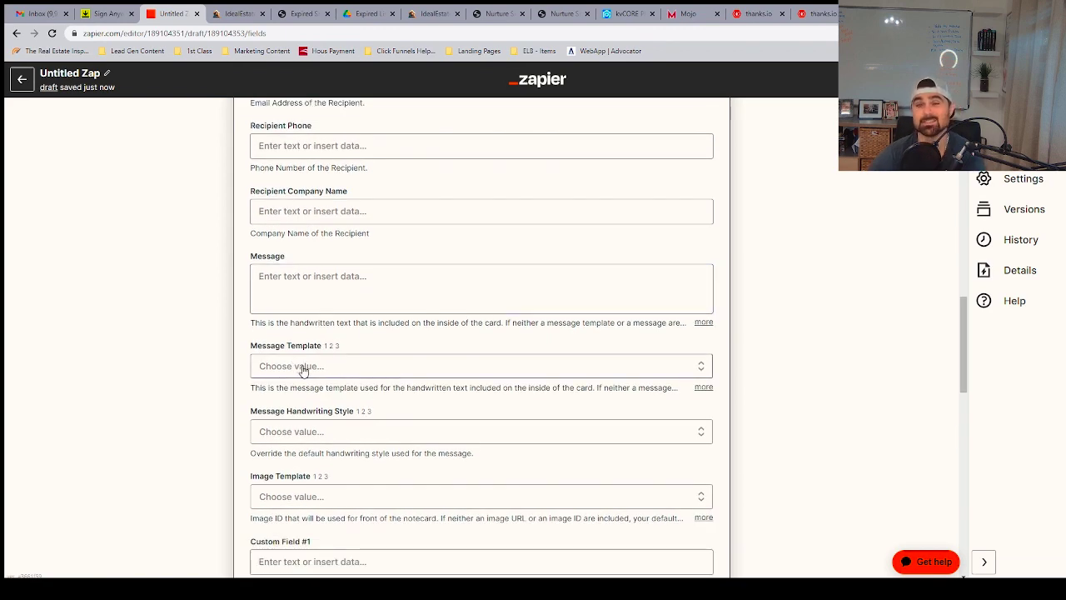
Set the gift card's Message Template to "Expired $100 amazon card."
{"action": "left_click", "coordinate": [303, 367]}
{"action": "scroll", "coordinate": [333, 374], "scroll_direction": "down", "scroll_amount": 2}
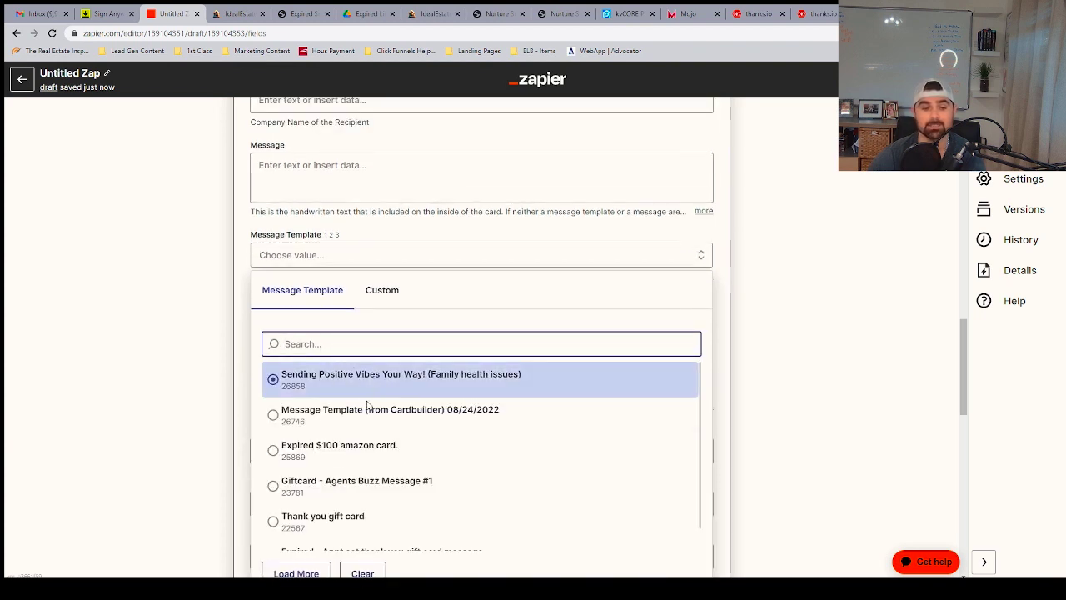
{"action": "left_click", "coordinate": [342, 457]}
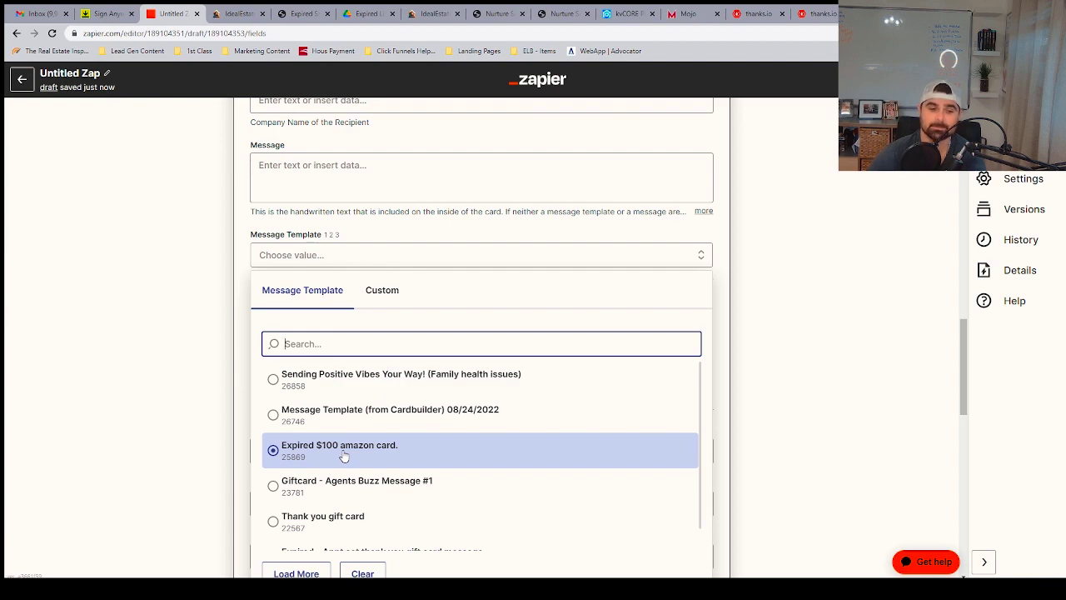
{"action": "left_click", "coordinate": [343, 456]}
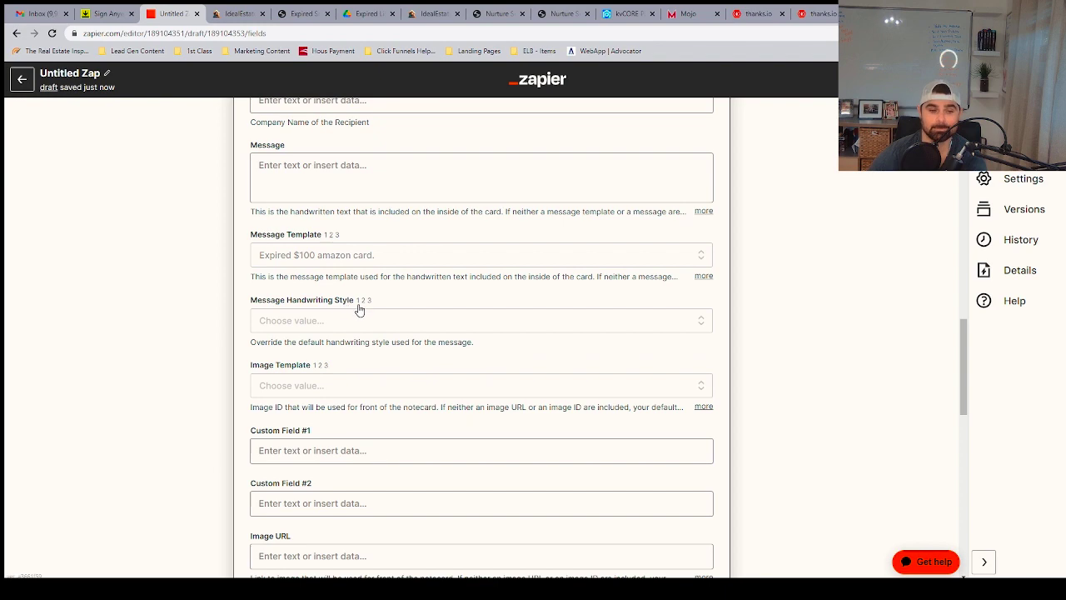
Set the gift card's Image Template to "Image Template (from Cardbuilder) 06/27/2022"
{"action": "scroll", "coordinate": [357, 305], "scroll_direction": "down", "scroll_amount": 1}
{"action": "scroll", "coordinate": [381, 288], "scroll_direction": "down", "scroll_amount": 1}
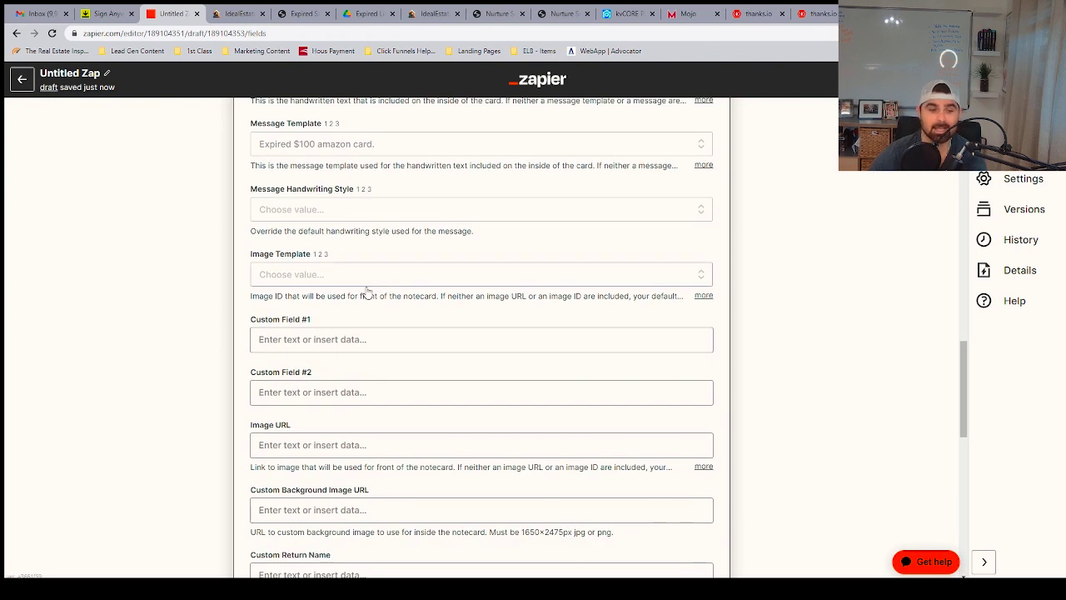
{"action": "scroll", "coordinate": [341, 320], "scroll_direction": "down", "scroll_amount": 1}
{"action": "scroll", "coordinate": [350, 308], "scroll_direction": "down", "scroll_amount": 2}
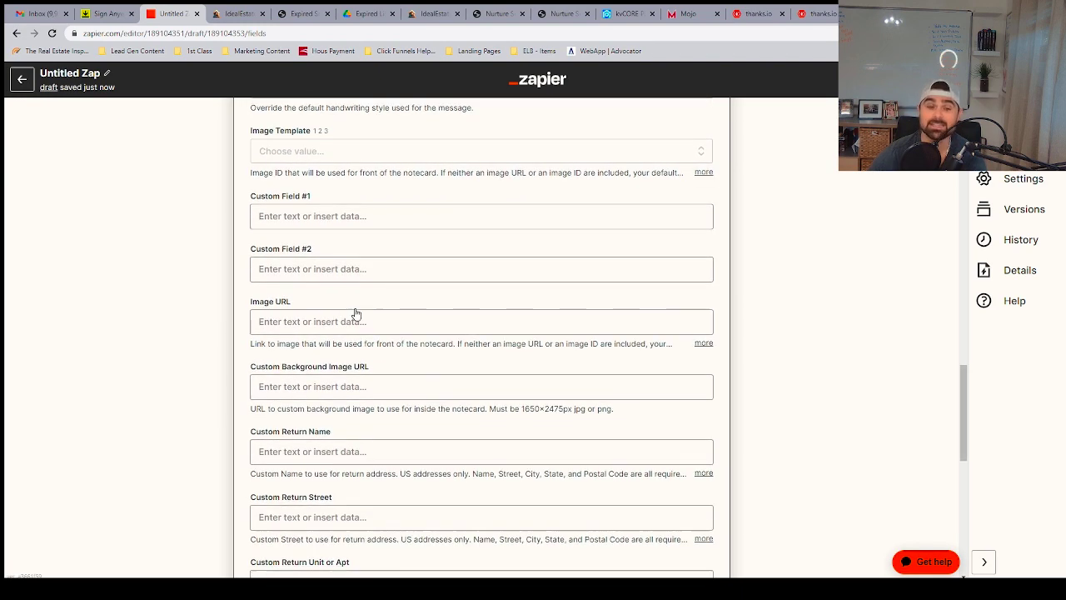
{"action": "scroll", "coordinate": [316, 342], "scroll_direction": "down", "scroll_amount": 1}
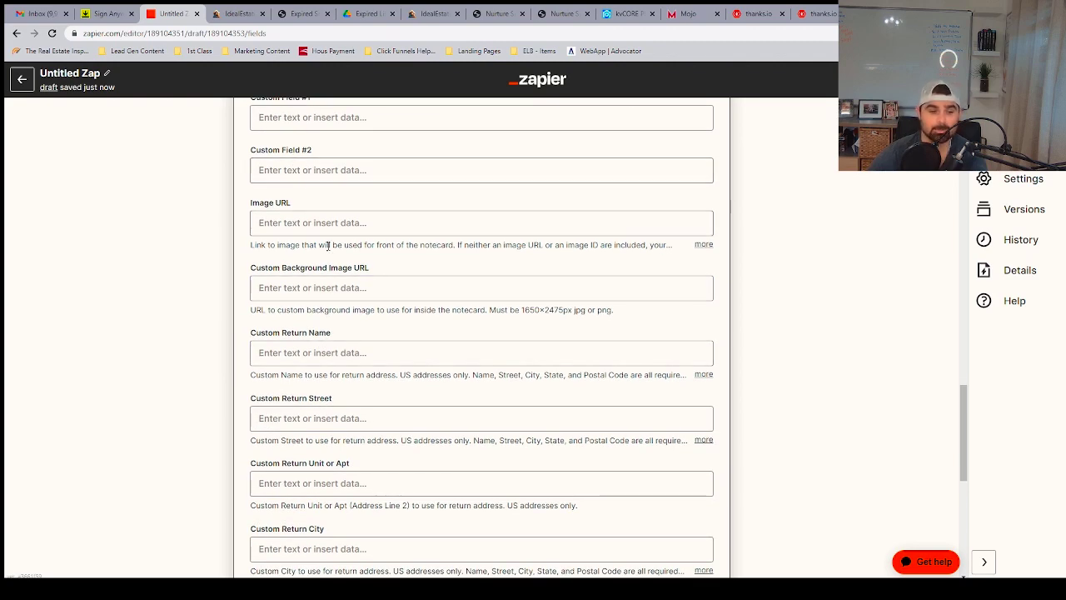
{"action": "scroll", "coordinate": [339, 284], "scroll_direction": "down", "scroll_amount": 3}
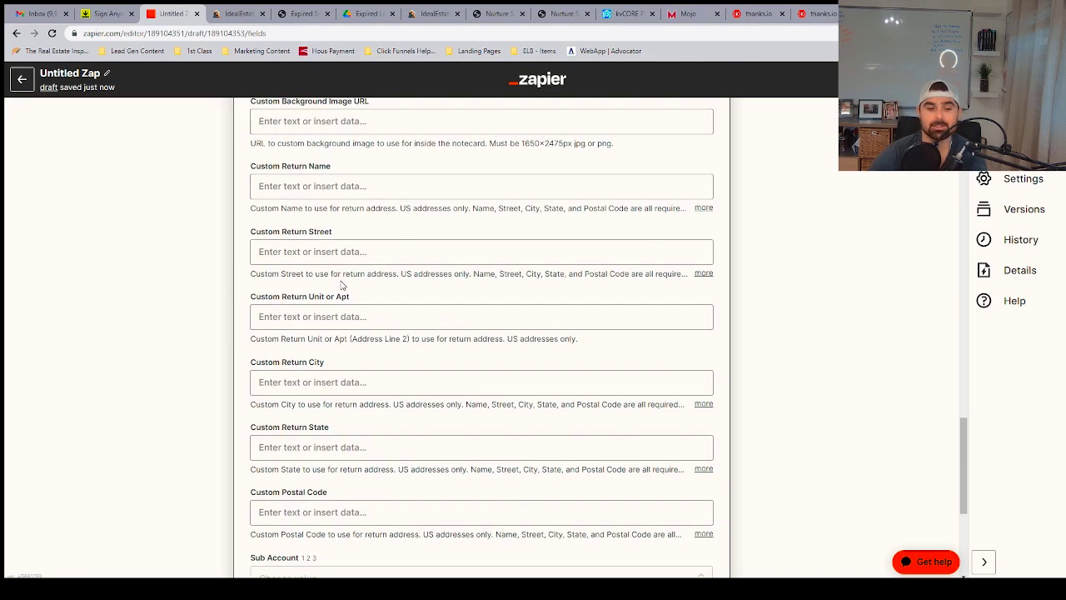
{"action": "scroll", "coordinate": [340, 286], "scroll_direction": "up", "scroll_amount": 4}
{"action": "scroll", "coordinate": [359, 281], "scroll_direction": "up", "scroll_amount": 2}
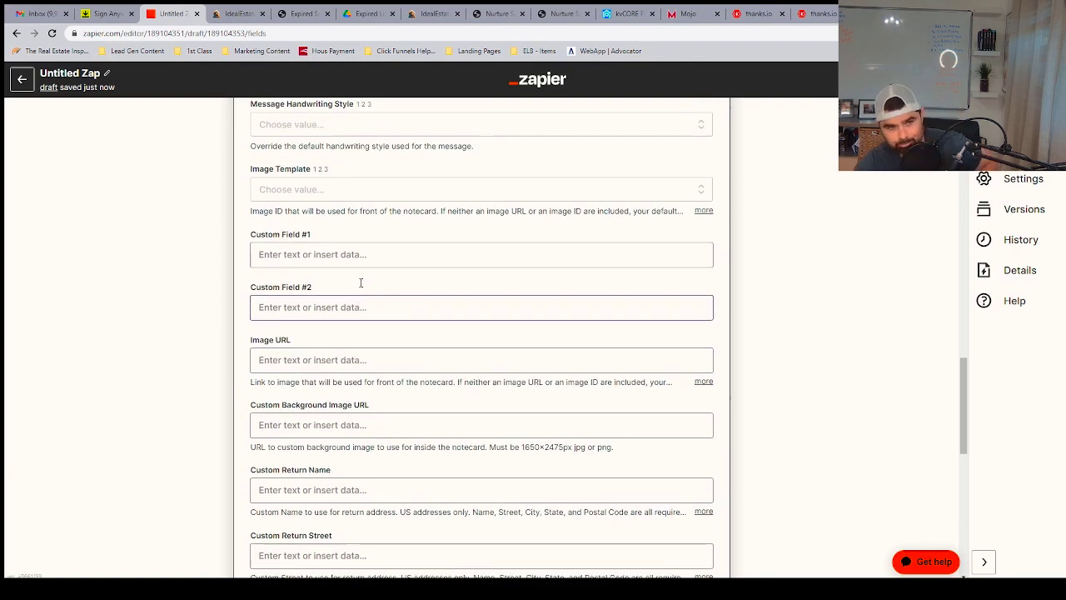
{"action": "left_click", "coordinate": [360, 223]}
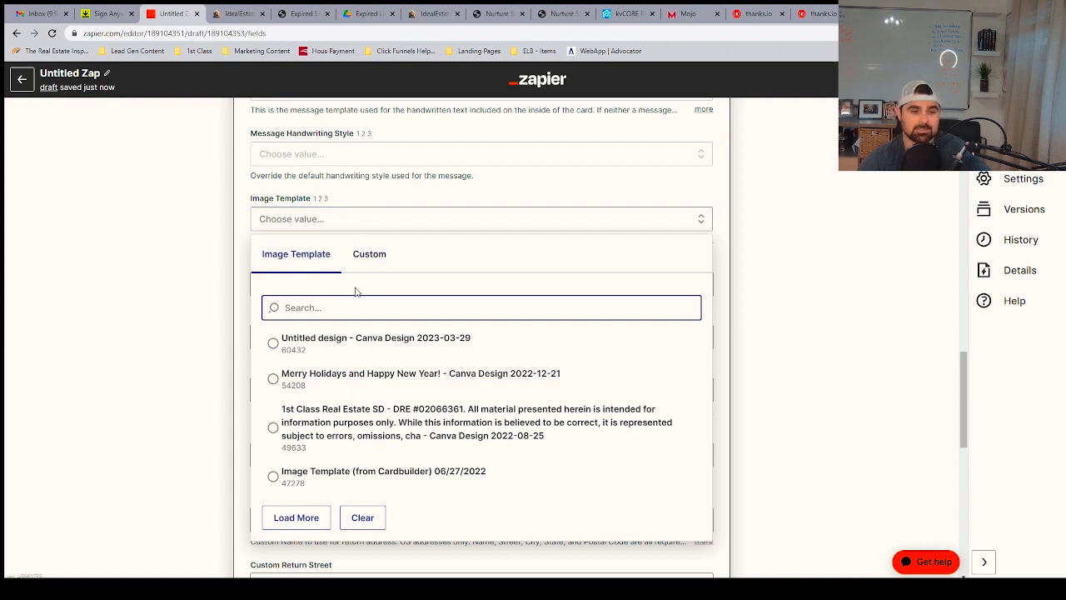
{"action": "left_click", "coordinate": [294, 481]}
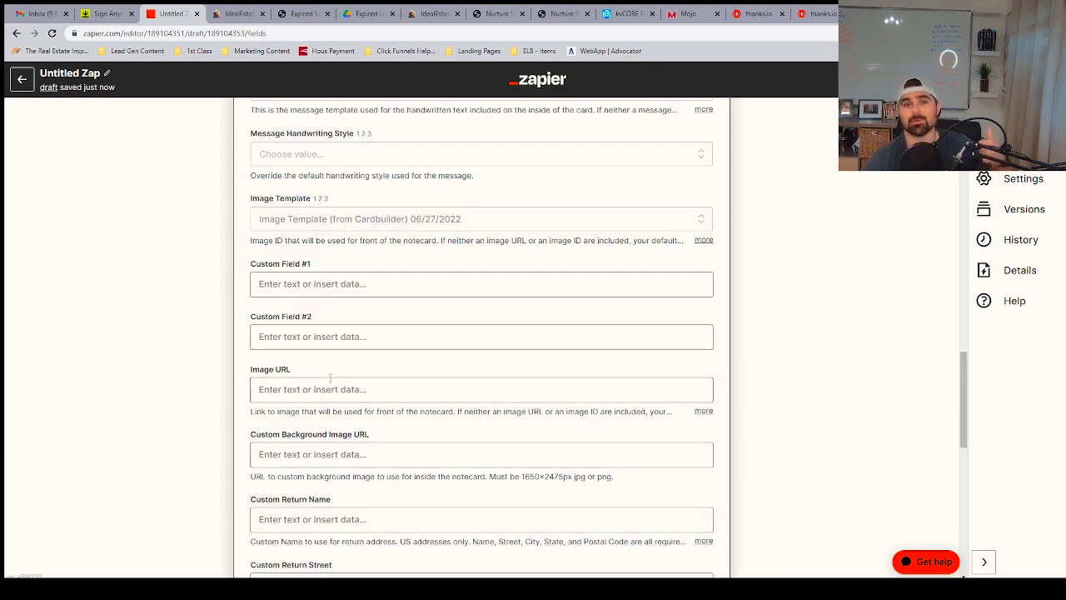
Set the Giftcard Amount in Cents to 1000, leaving the custom and return address fields empty
{"action": "scroll", "coordinate": [351, 335], "scroll_direction": "down", "scroll_amount": 3}
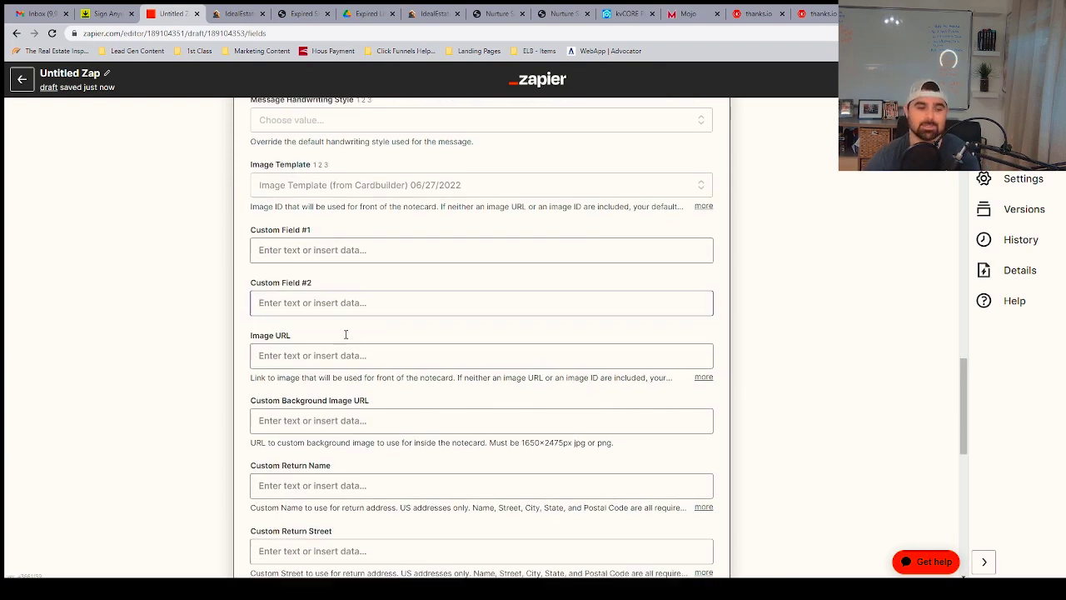
{"action": "scroll", "coordinate": [371, 350], "scroll_direction": "down", "scroll_amount": 2}
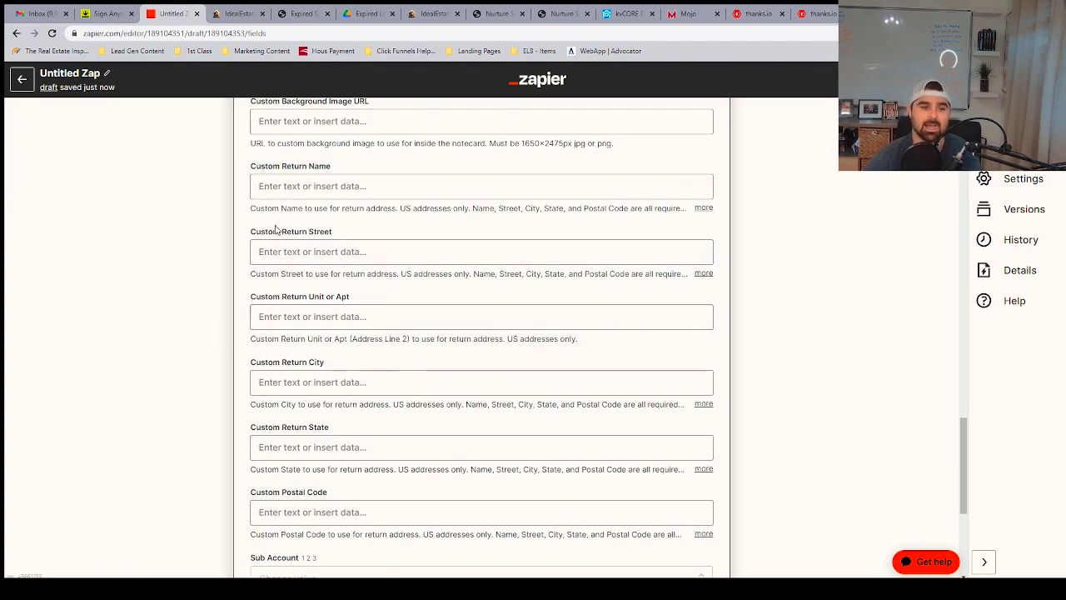
{"action": "scroll", "coordinate": [350, 284], "scroll_direction": "down", "scroll_amount": 1}
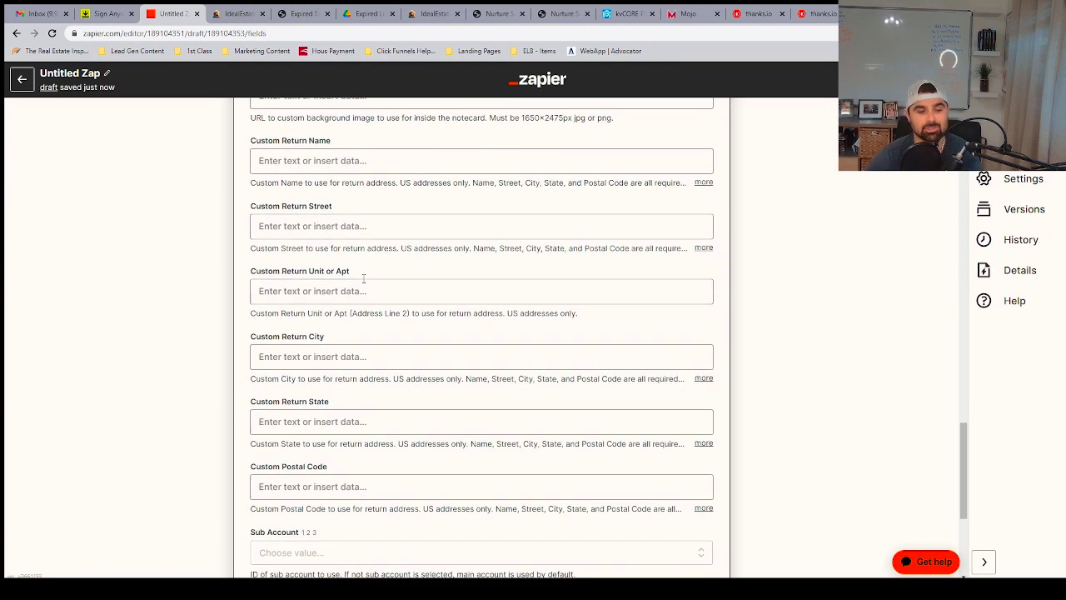
{"action": "scroll", "coordinate": [363, 298], "scroll_direction": "down", "scroll_amount": 1}
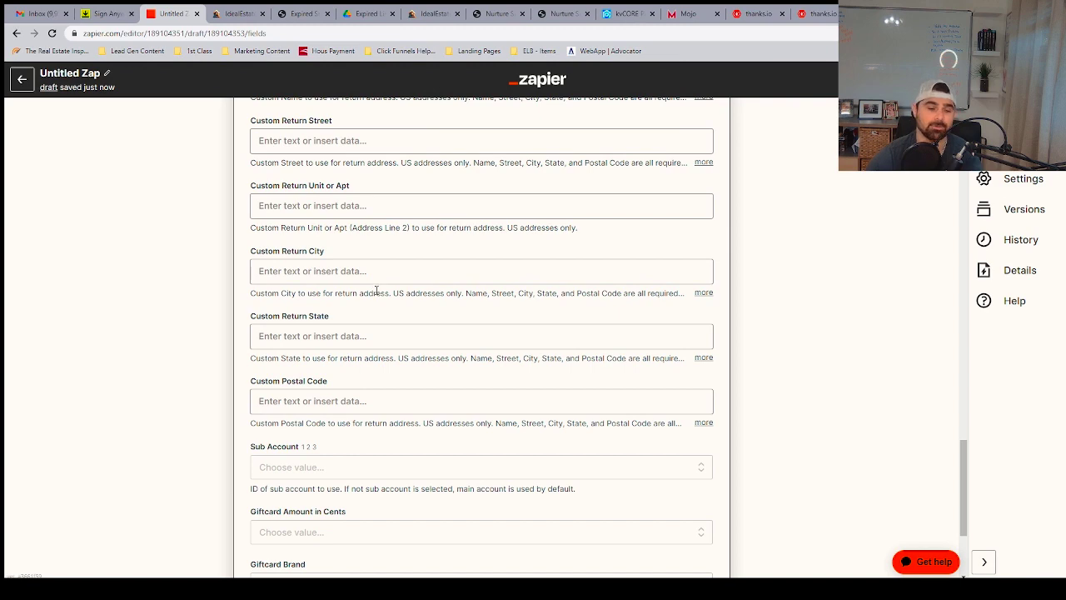
{"action": "scroll", "coordinate": [381, 283], "scroll_direction": "down", "scroll_amount": 3}
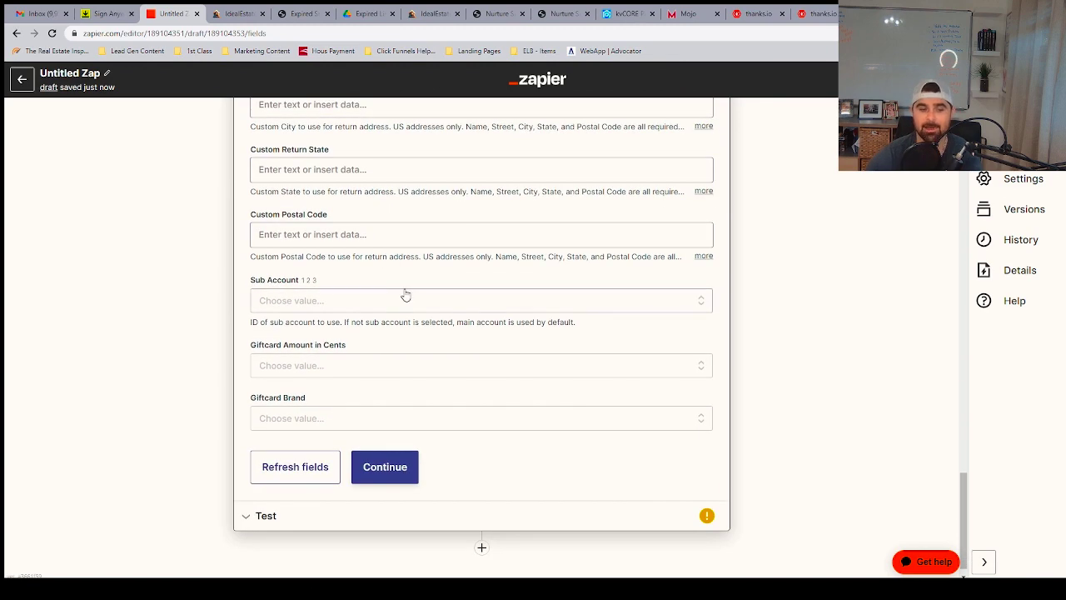
{"action": "left_click", "coordinate": [393, 364]}
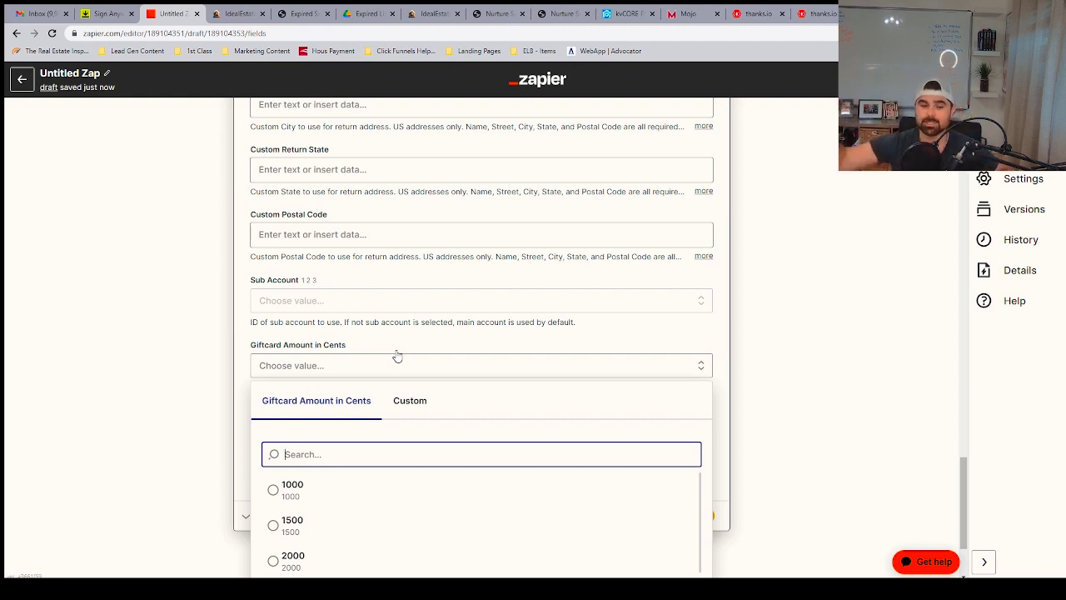
{"action": "left_click", "coordinate": [332, 495]}
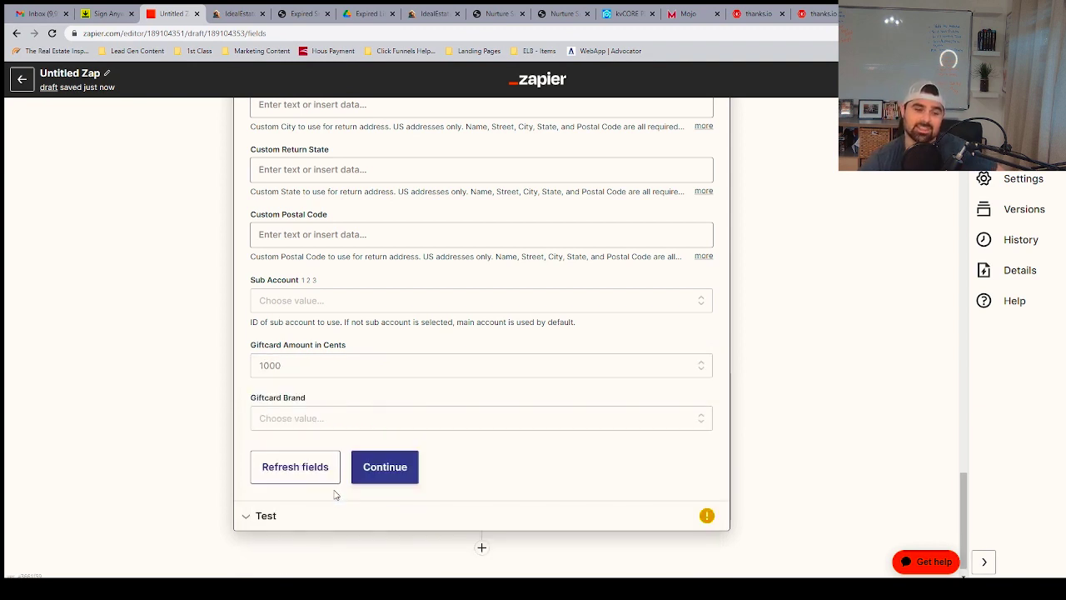
Set the Giftcard Brand to Starbucks and continue to the action's test stage
{"action": "left_click", "coordinate": [360, 459]}
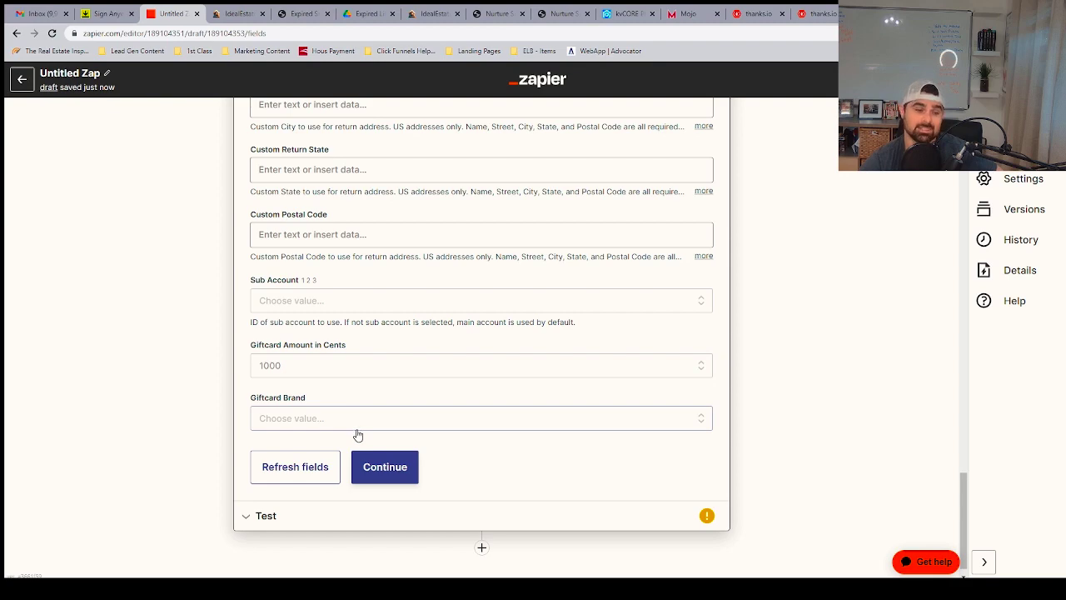
{"action": "left_click", "coordinate": [359, 425]}
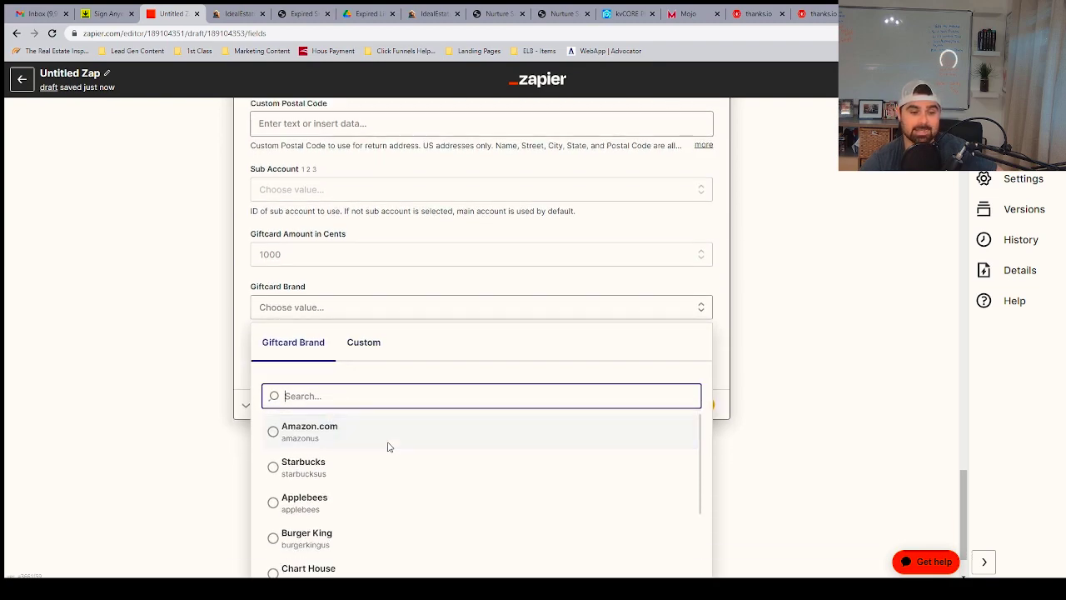
{"action": "left_click", "coordinate": [353, 471]}
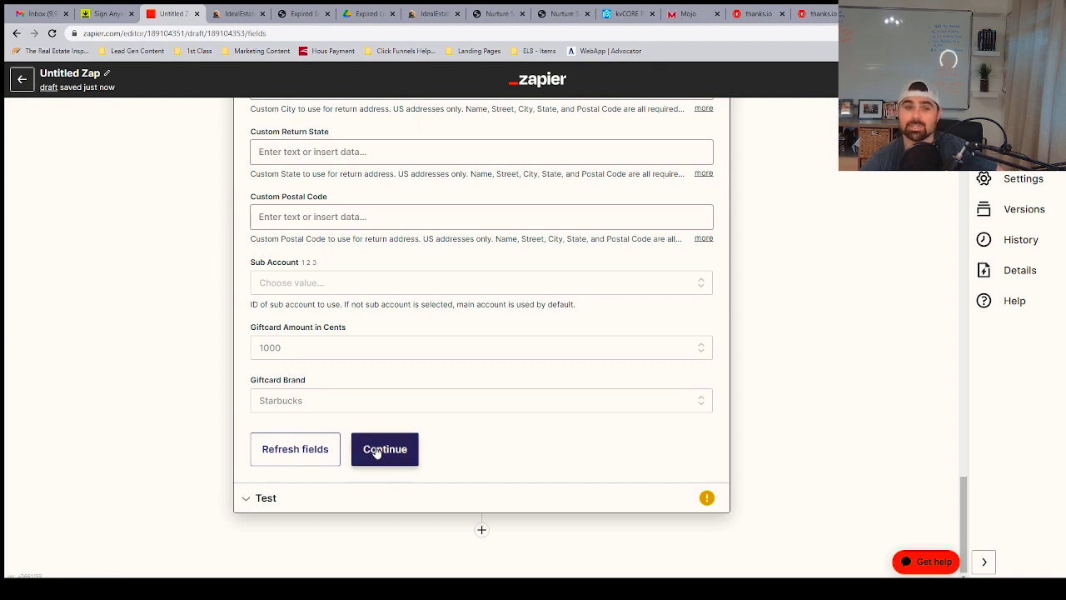
{"action": "left_click", "coordinate": [377, 450]}
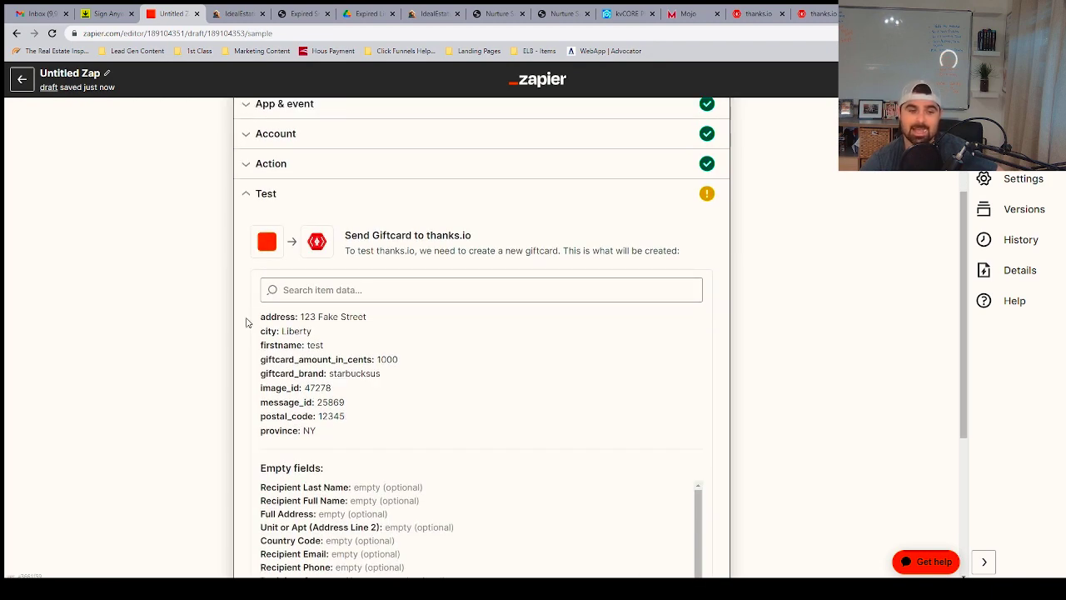
Check the mapped sample data for the gift card and run the Send Giftcard test in thanks.io
{"action": "left_click_drag", "start_coordinate": [266, 314], "coordinate": [421, 405]}
{"action": "scroll", "coordinate": [441, 405], "scroll_direction": "down", "scroll_amount": 5}
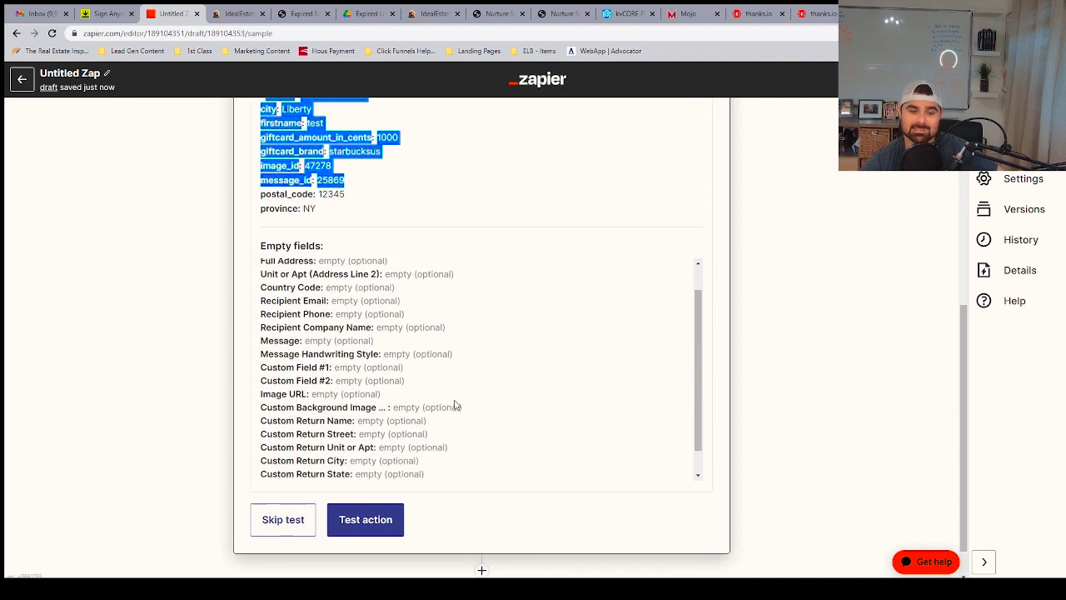
{"action": "left_click", "coordinate": [387, 519]}
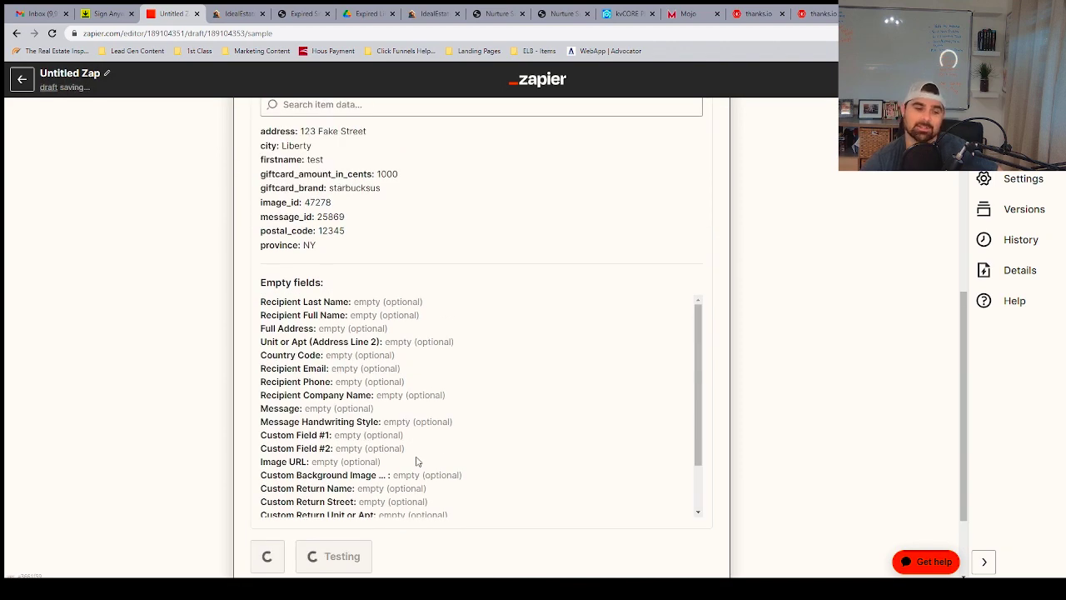
{"action": "scroll", "coordinate": [423, 445], "scroll_direction": "down", "scroll_amount": 2}
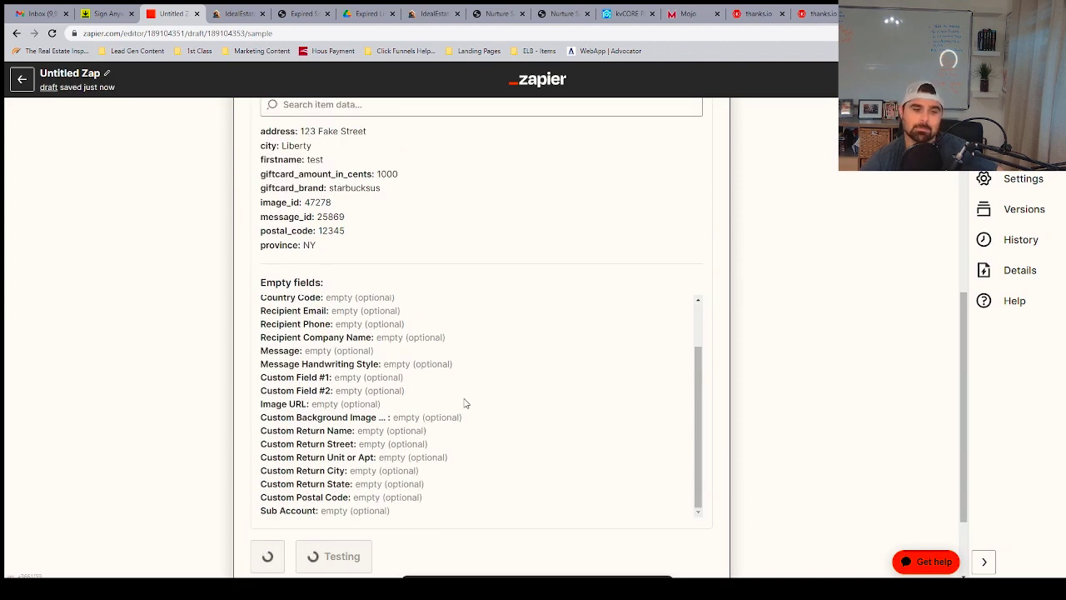
{"action": "scroll", "coordinate": [505, 386], "scroll_direction": "down", "scroll_amount": 3}
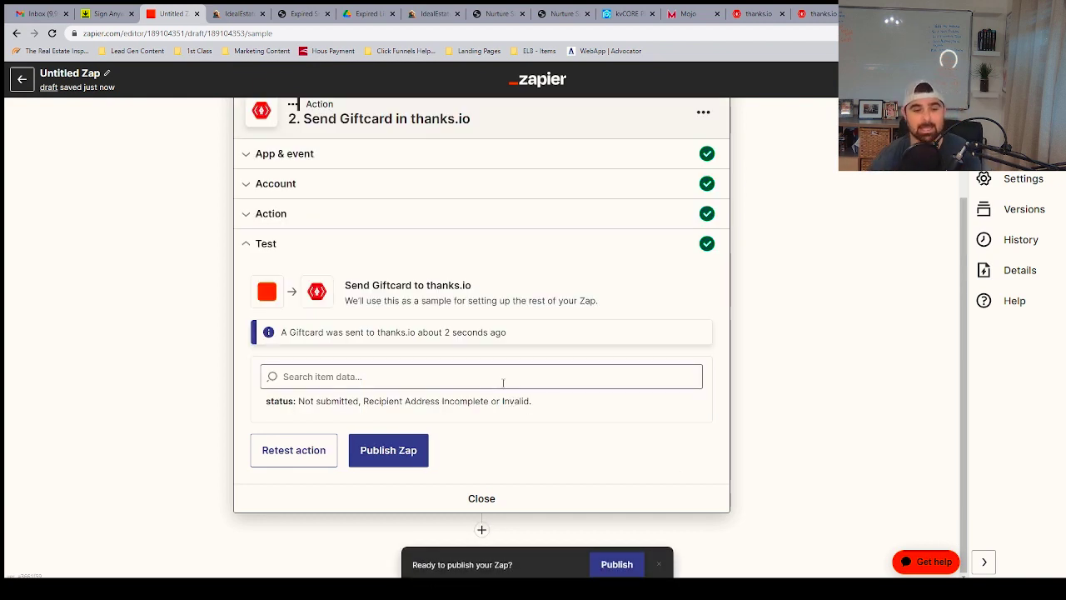
Review the gift card test's confirmation message and returned status
{"action": "left_click_drag", "start_coordinate": [345, 301], "coordinate": [583, 317]}
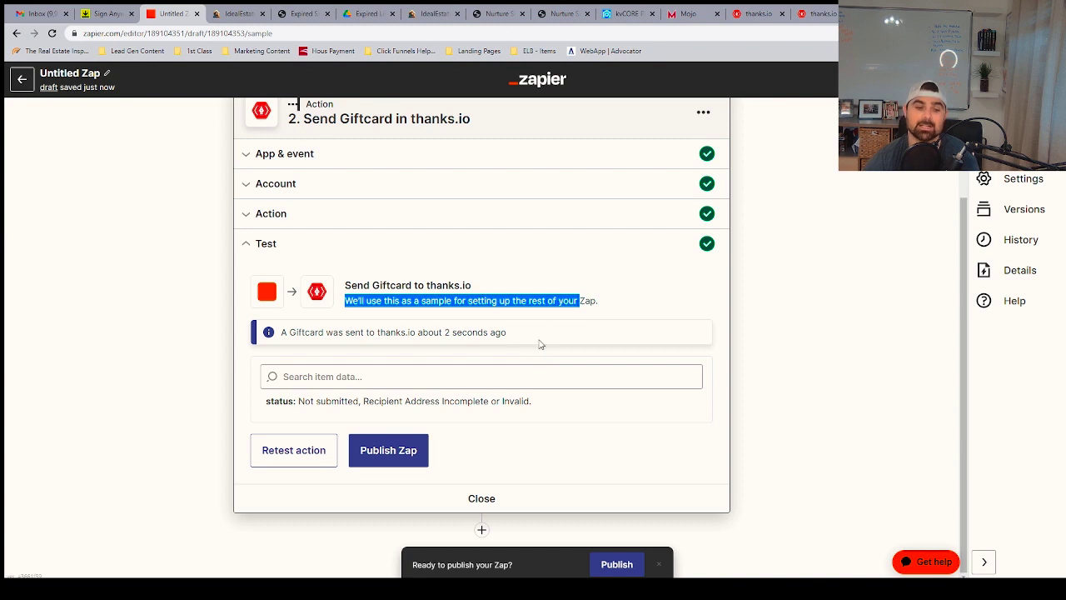
{"action": "left_click_drag", "start_coordinate": [297, 332], "coordinate": [462, 333]}
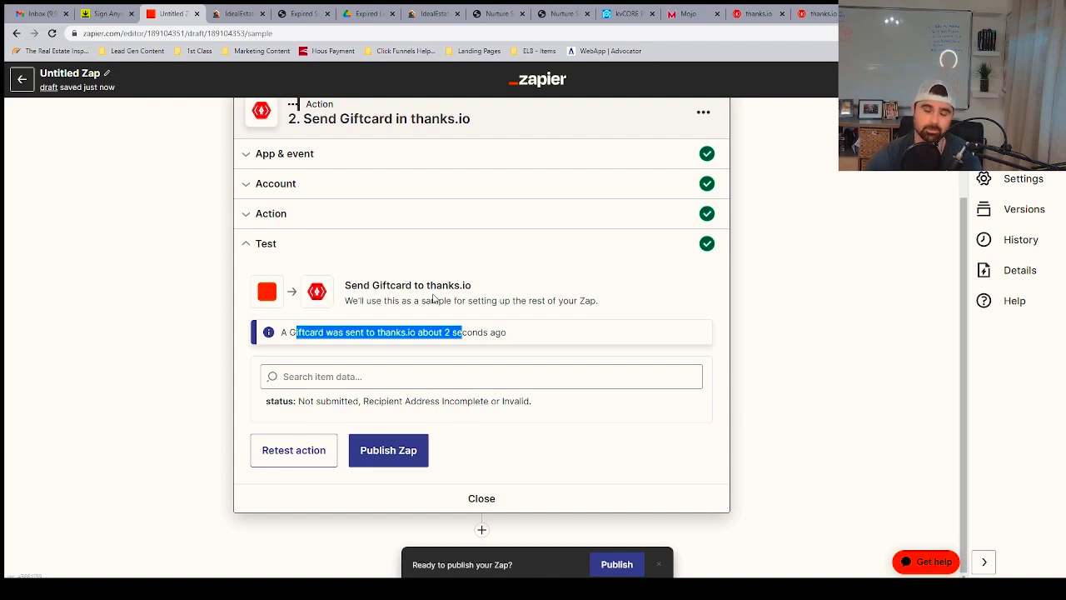
{"action": "scroll", "coordinate": [318, 240], "scroll_direction": "up", "scroll_amount": 1}
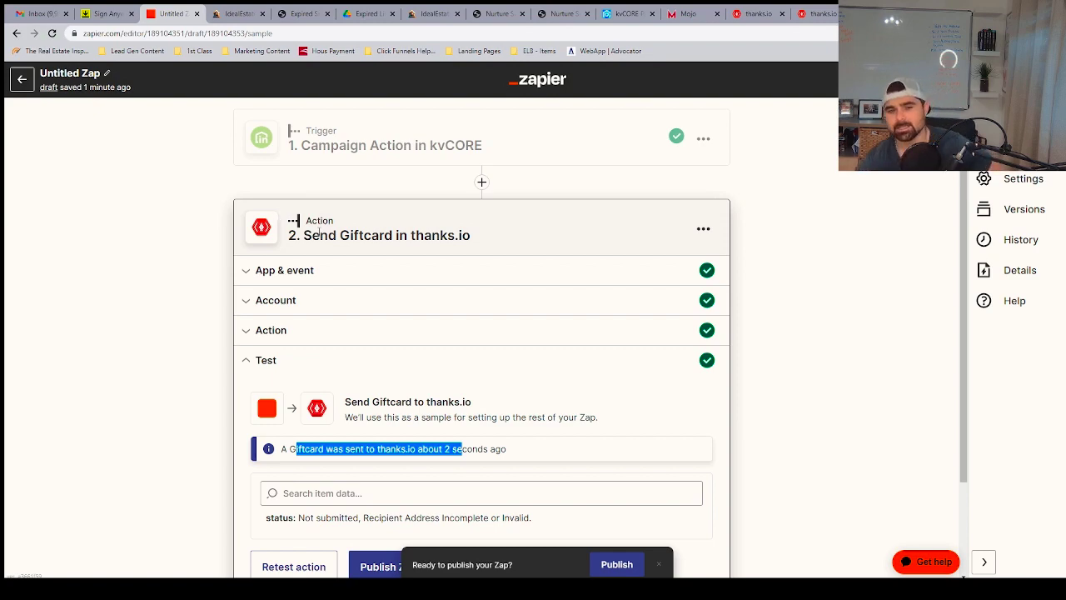
Switch to the IdealEstate academy page that is already open in the browser
{"action": "left_click", "coordinate": [434, 14]}
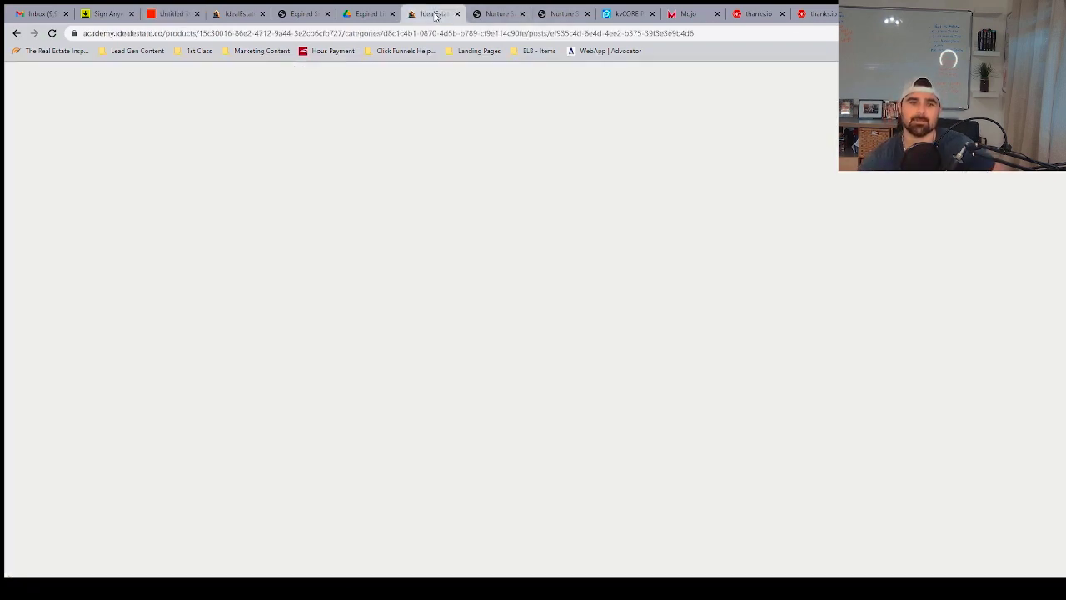